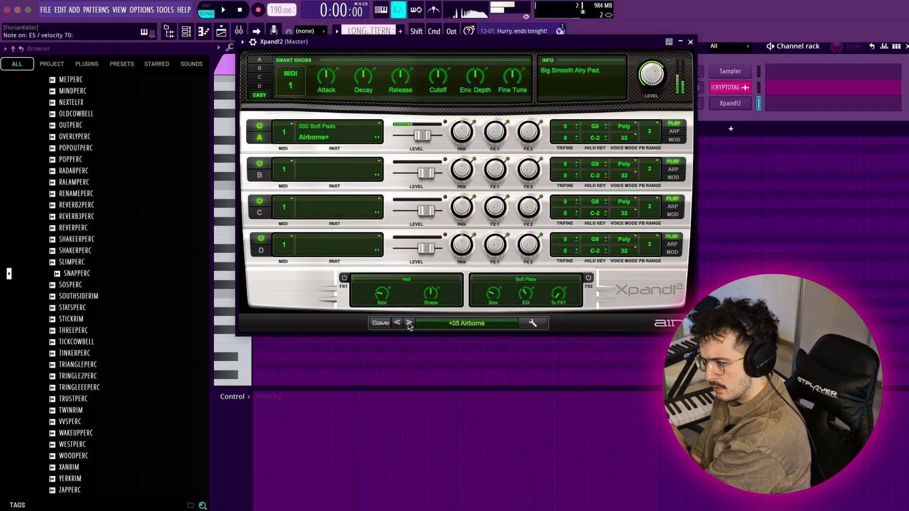
Audition presets in Xpand!2, stepping ahead to All Angels and browsing the Polysynths, Synth Brass and Percussive categories
click(409, 323)
click(431, 323)
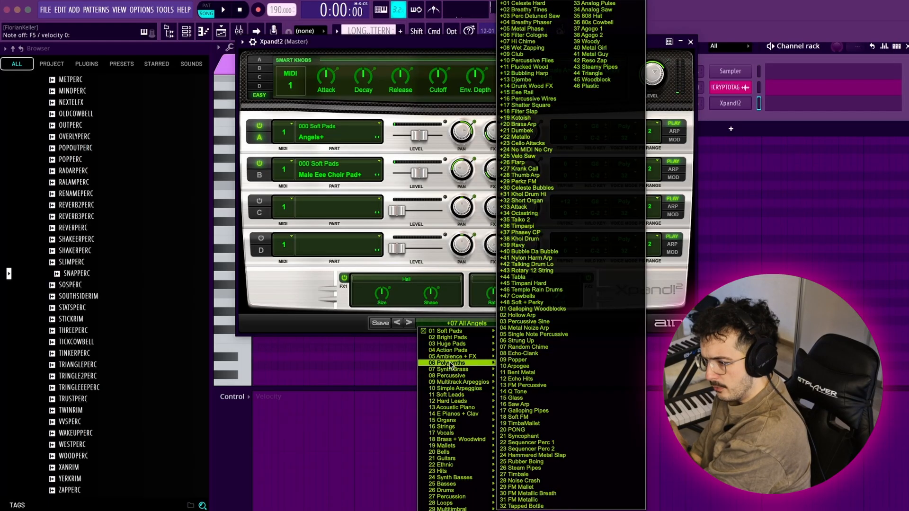
click(451, 363)
click(457, 325)
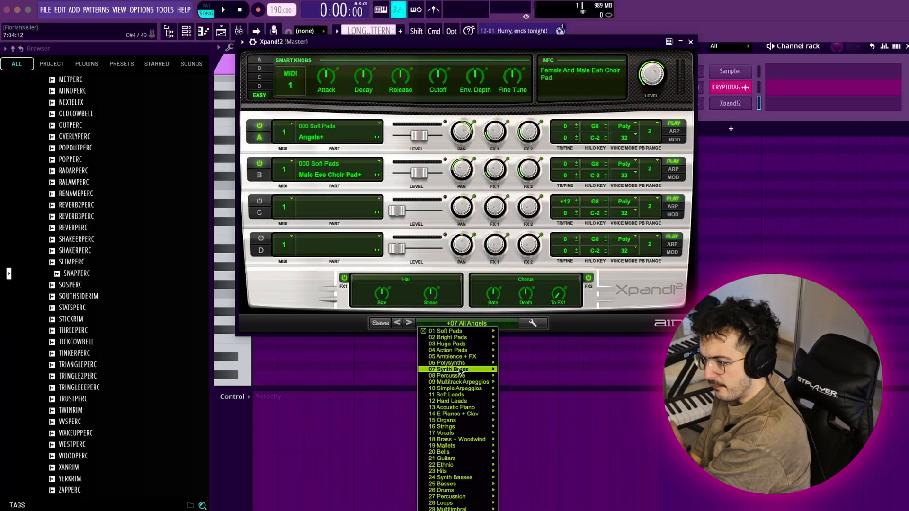
click(460, 372)
click(455, 326)
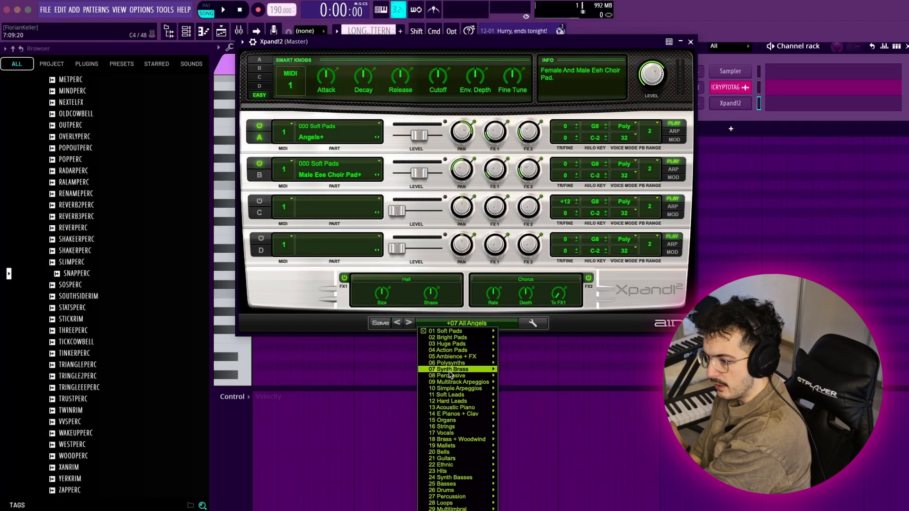
click(451, 377)
click(455, 325)
click(410, 323)
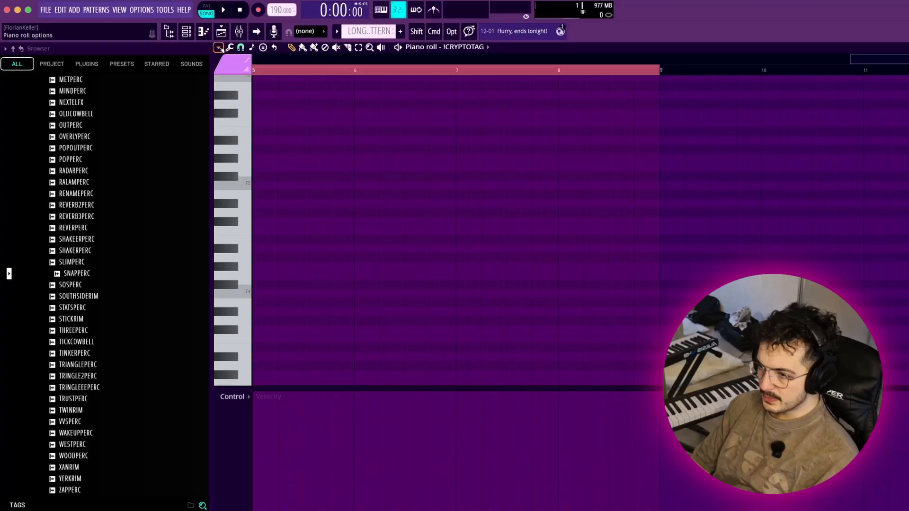
Draw F#4, G4, B4 and C5 as two-bar notes starting at bar 1 in the piano roll and play back the chord
click(217, 47)
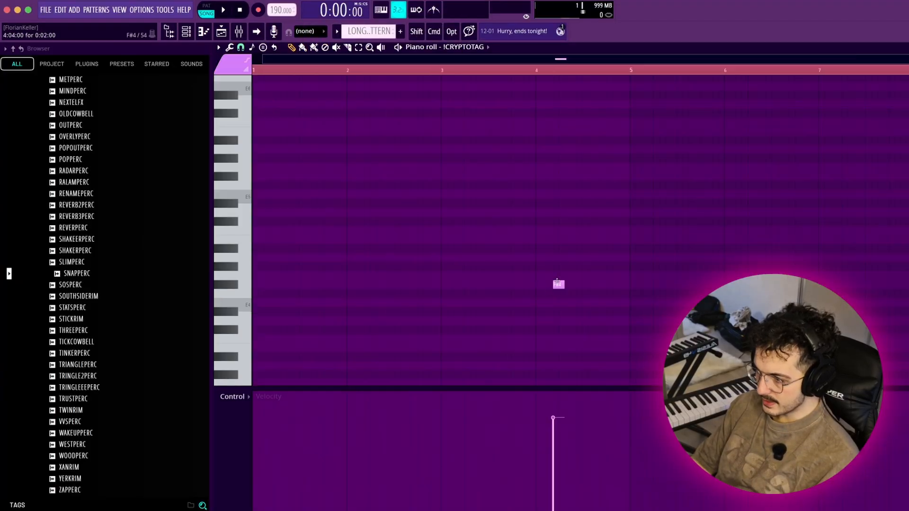
drag(557, 285, 344, 291)
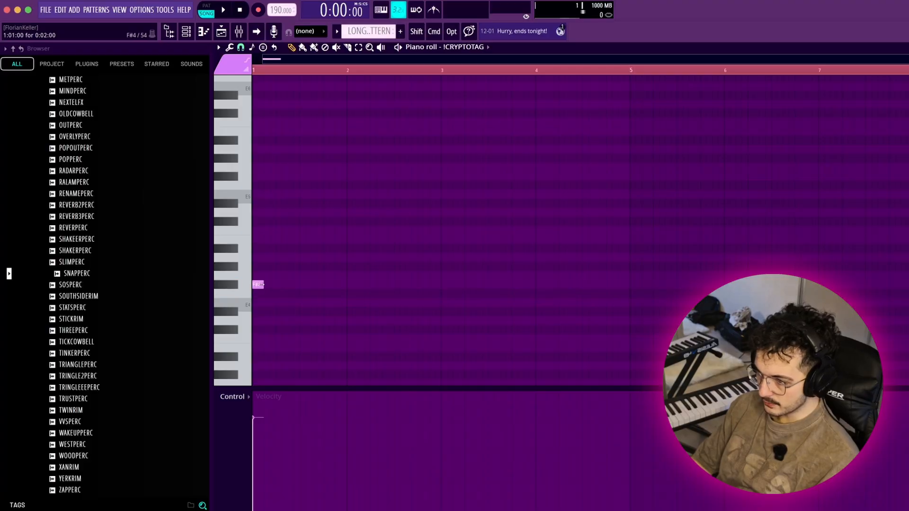
drag(410, 286, 440, 285)
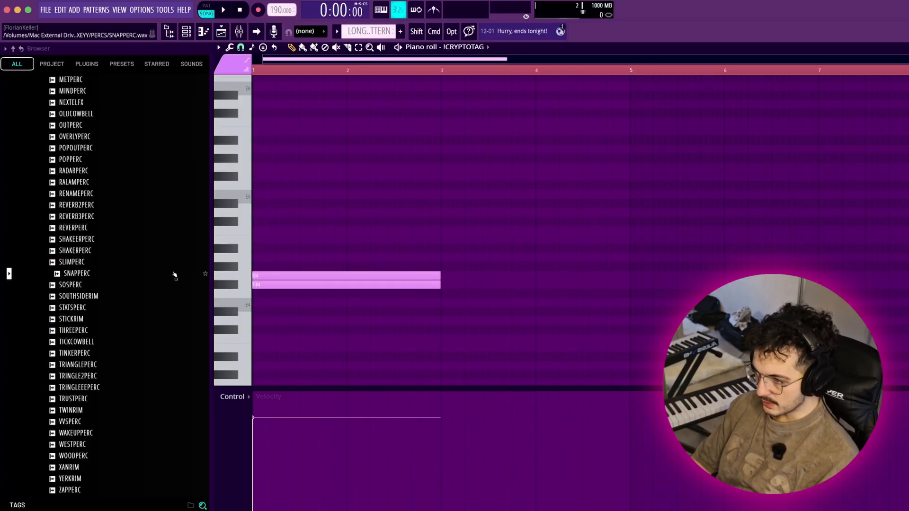
click(286, 231)
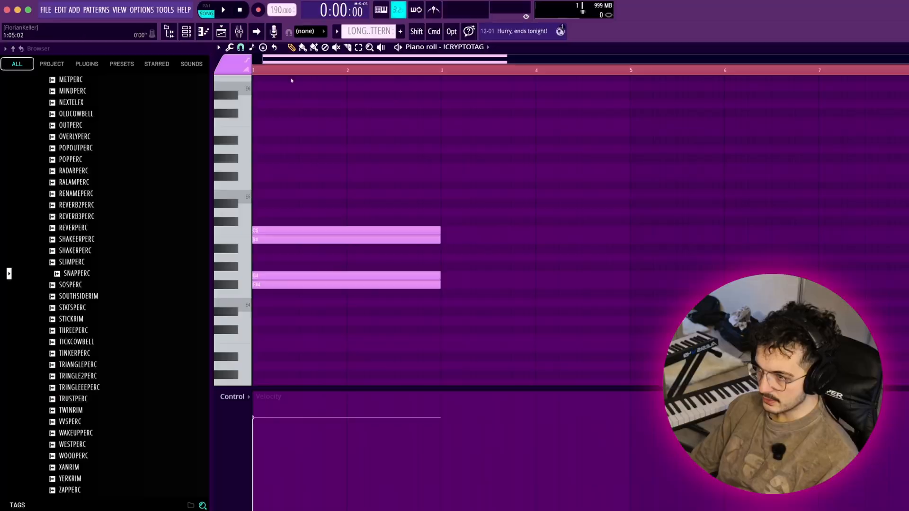
key(space)
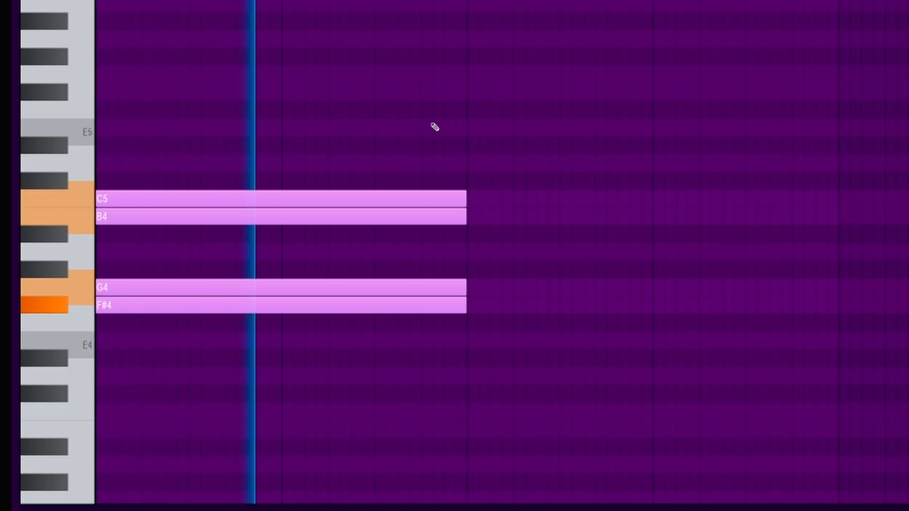
key(space)
Remove the lower F#4 and G4 notes, add staggered F#5 and G5 notes above the cluster, and lower the second chord's E6 to B5
right_click(325, 284)
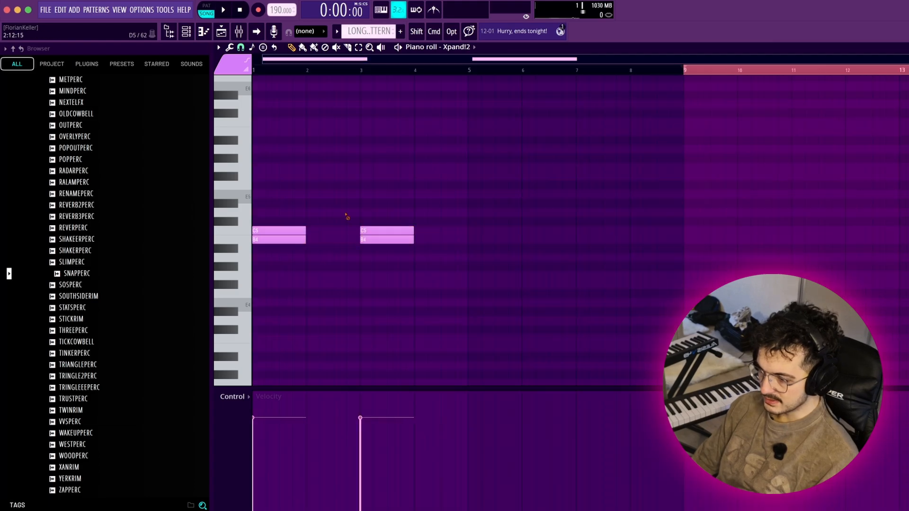
key(space)
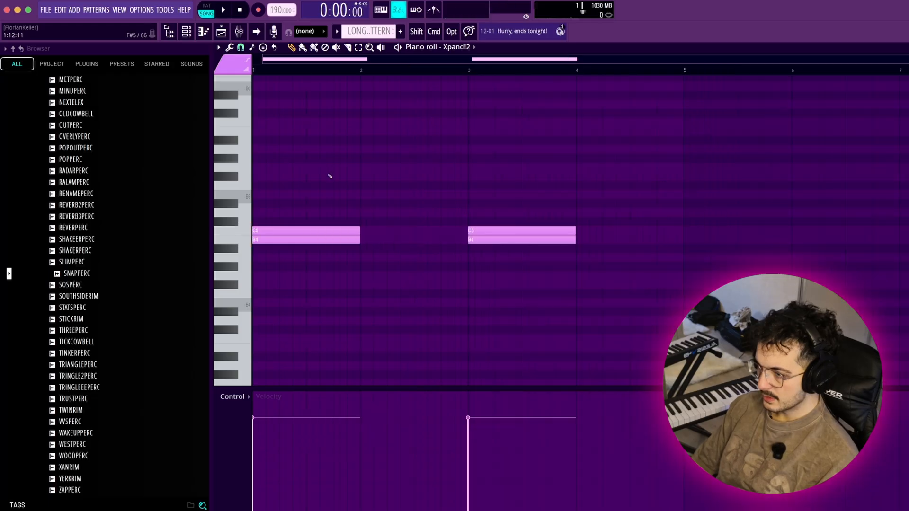
click(329, 177)
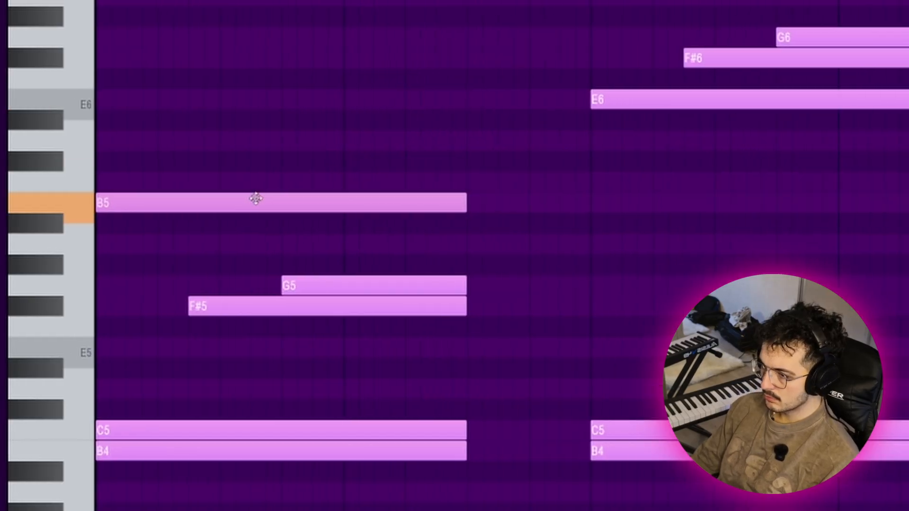
key(space)
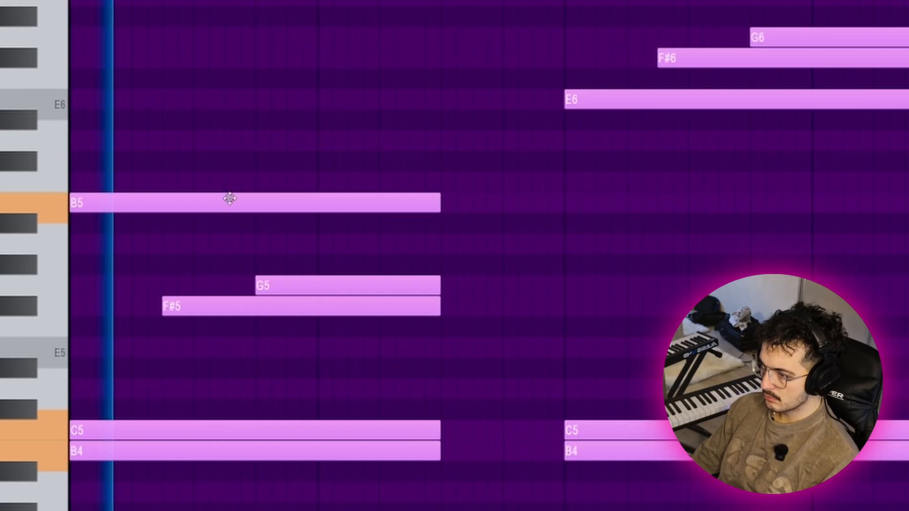
drag(488, 101, 462, 199)
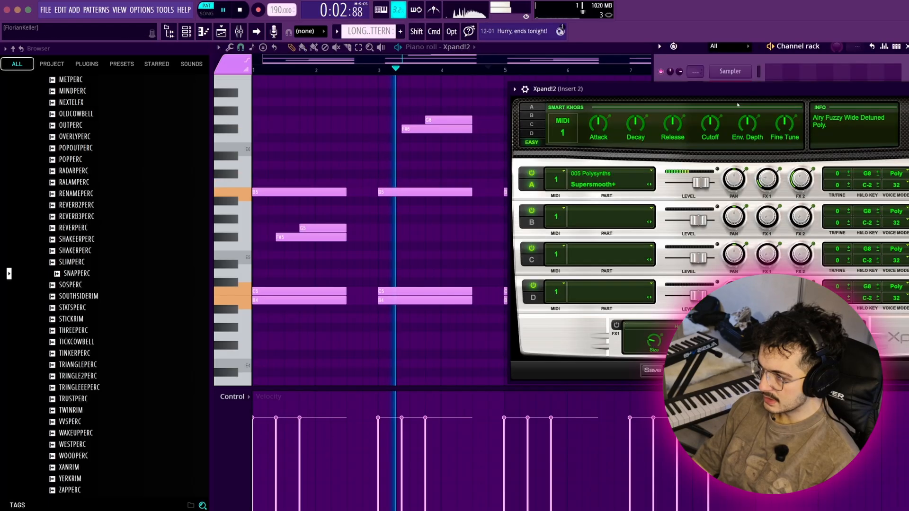
Switch Xpand!2 to the Trance Best preset, raise its Attack and reduce its Release while the melody plays
click(682, 371)
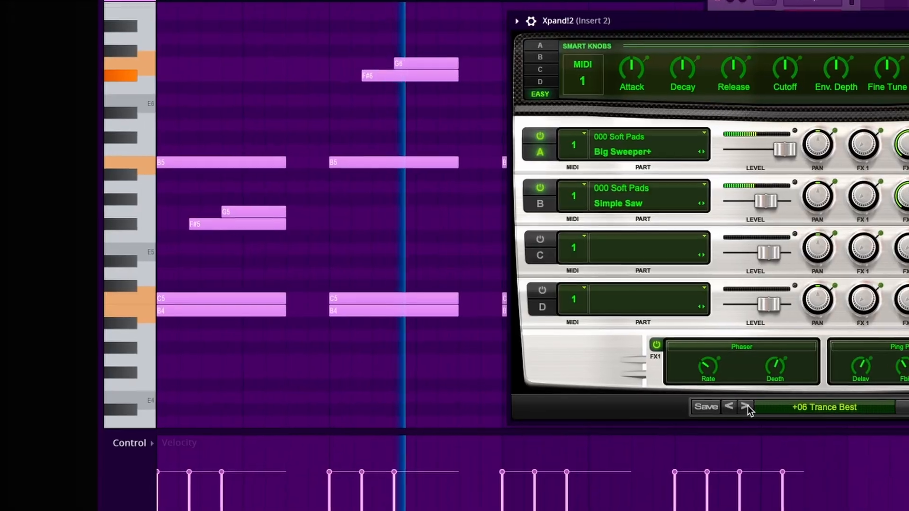
drag(819, 174, 813, 278)
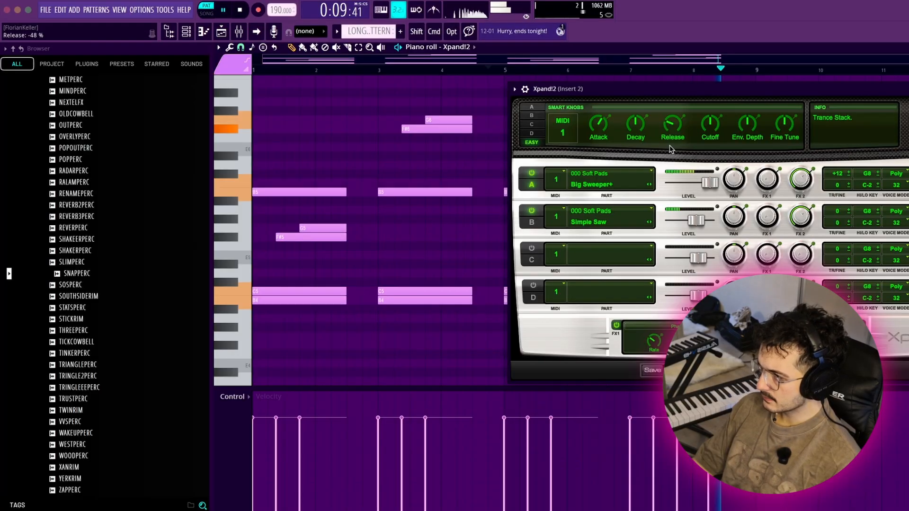
drag(673, 125, 673, 135)
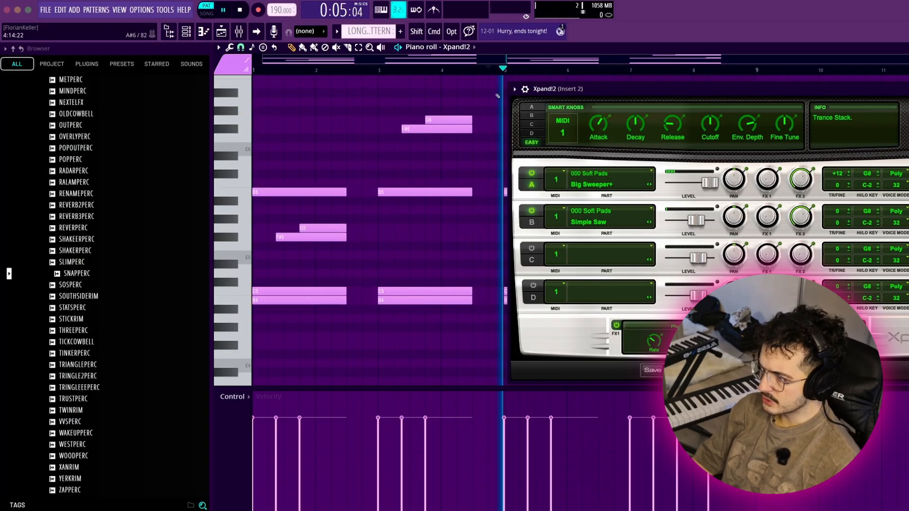
key(shift+Up)
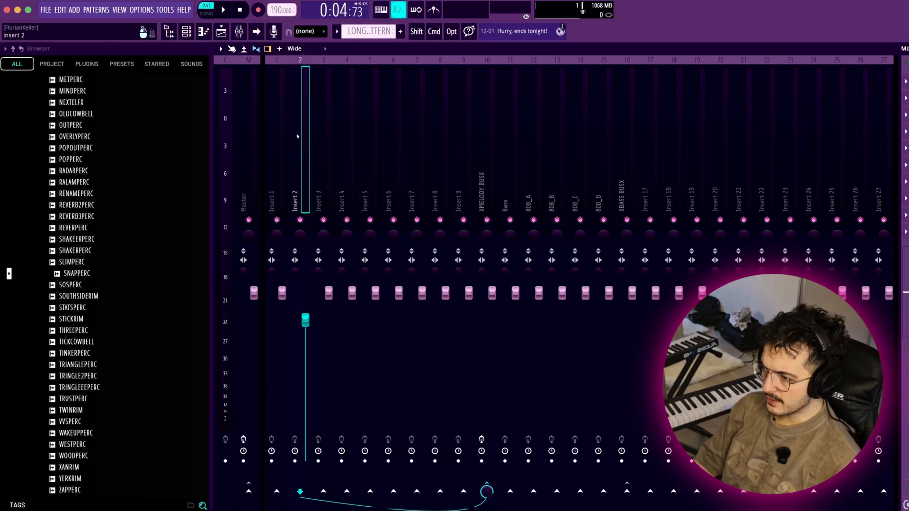
Add Maag EQ4 and the UADx LA-2 Compressor to the effect chain of mixer Insert 1
click(184, 33)
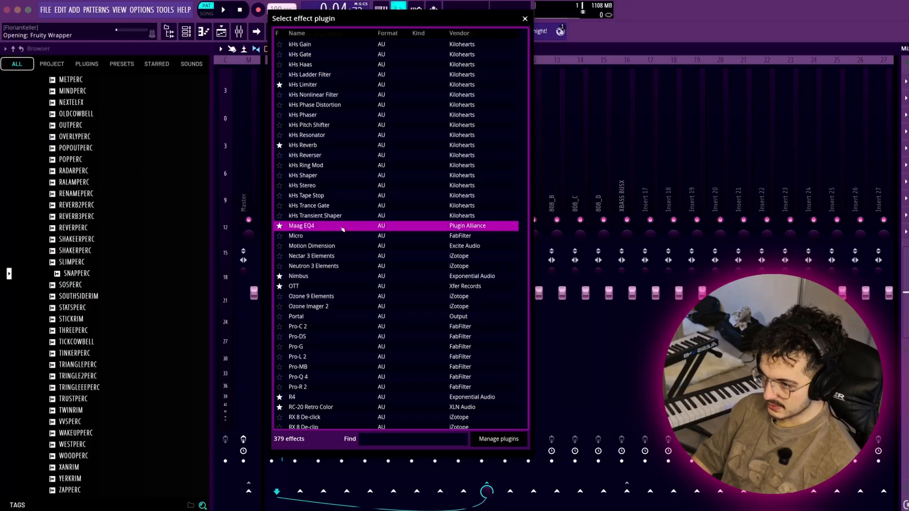
click(342, 229)
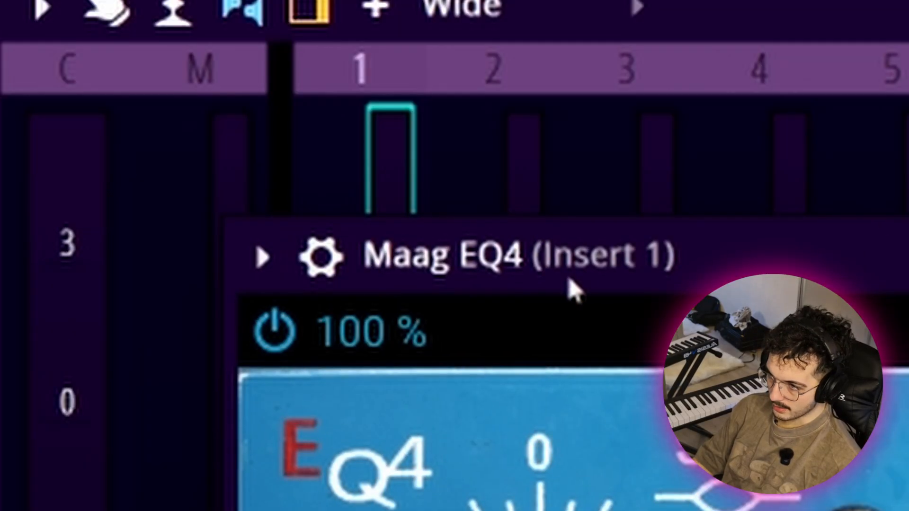
drag(511, 284, 908, 298)
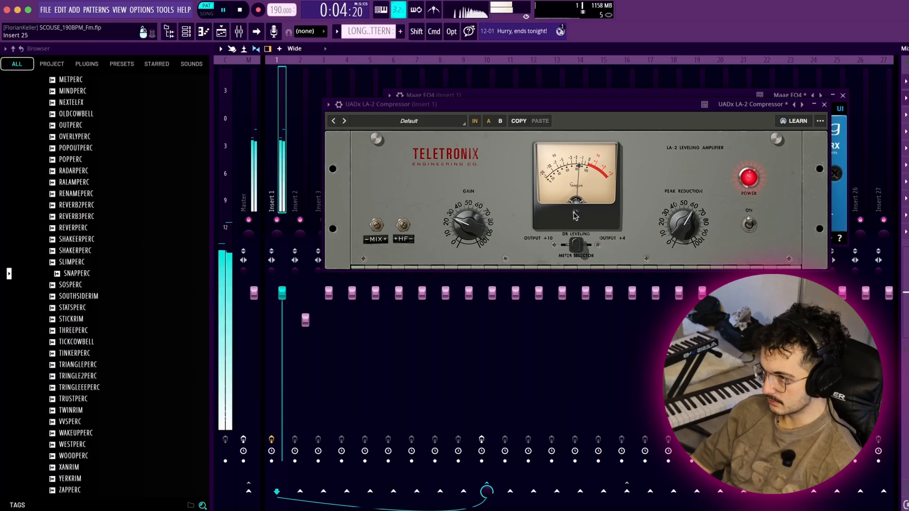
drag(515, 112, 543, 107)
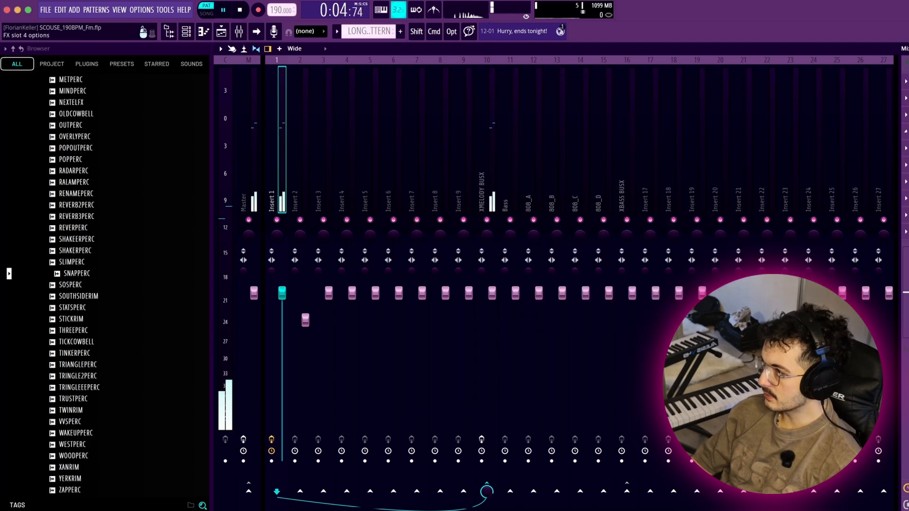
Add the R4 reverb to the fourth effect slot of Insert 1 with an 18% mix, and close its window
click(905, 81)
click(342, 12)
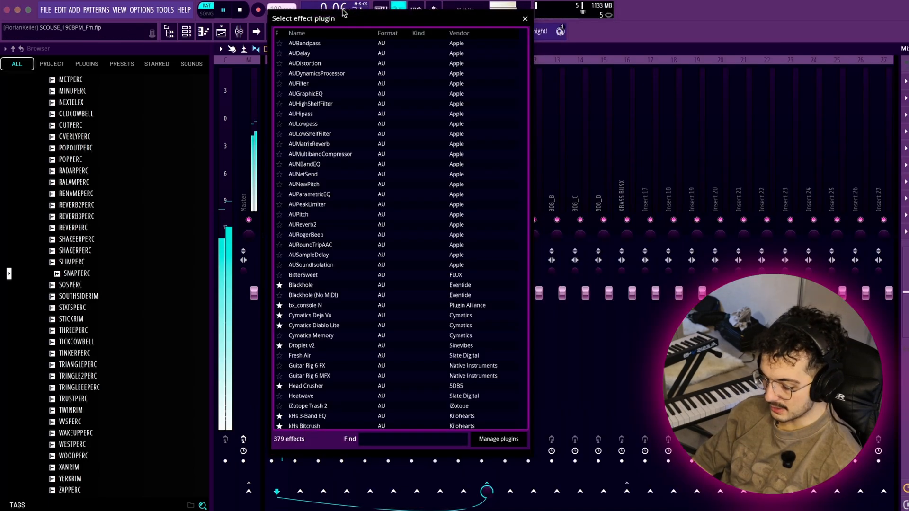
text(r4)
double_click(310, 44)
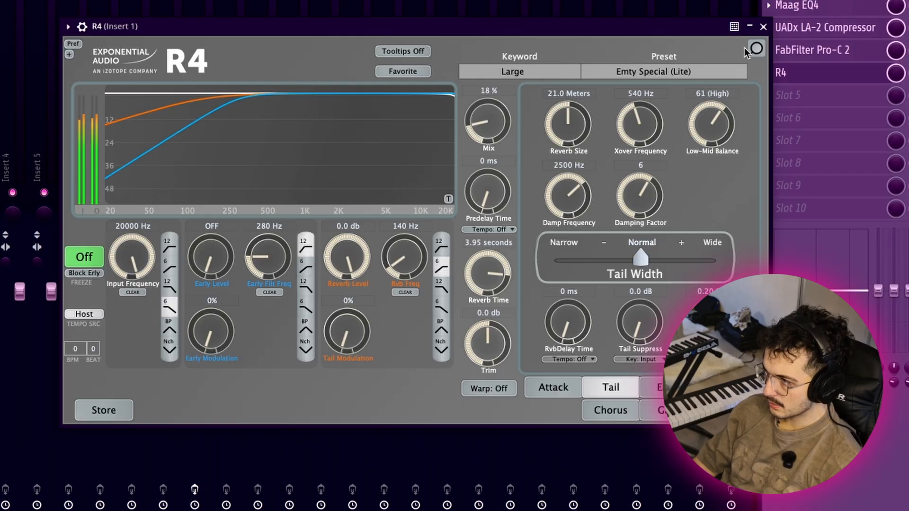
click(762, 27)
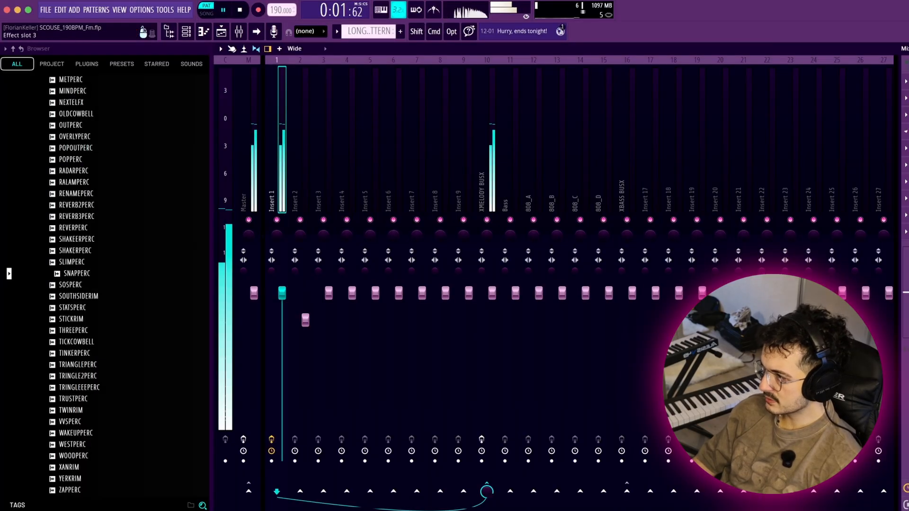
Search the effect plugins for "shaper" and add ShaperBox 3 to Insert 1
click(906, 131)
mouse_move(905, 143)
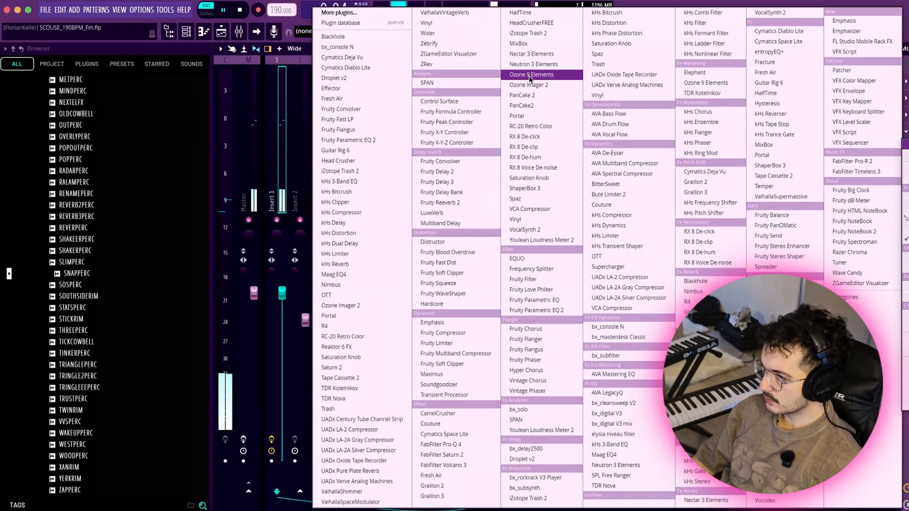
click(372, 15)
text(shap)
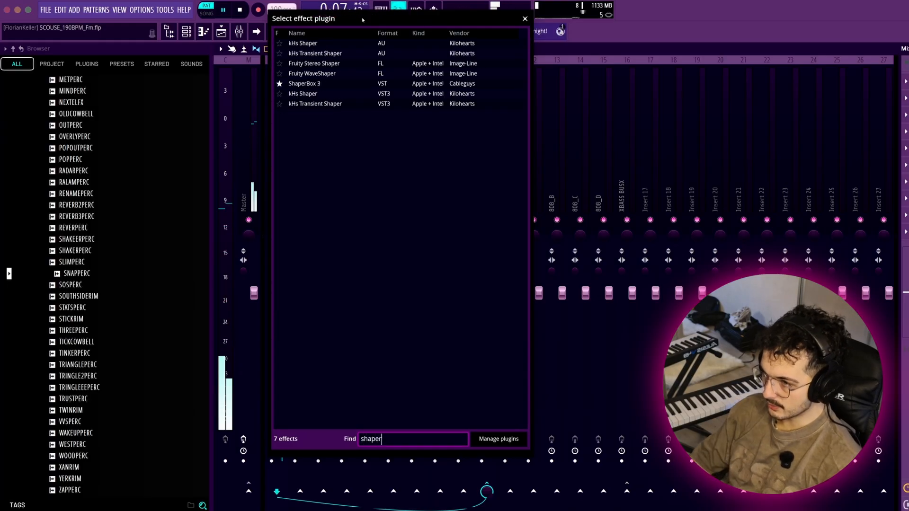
text(er)
double_click(316, 85)
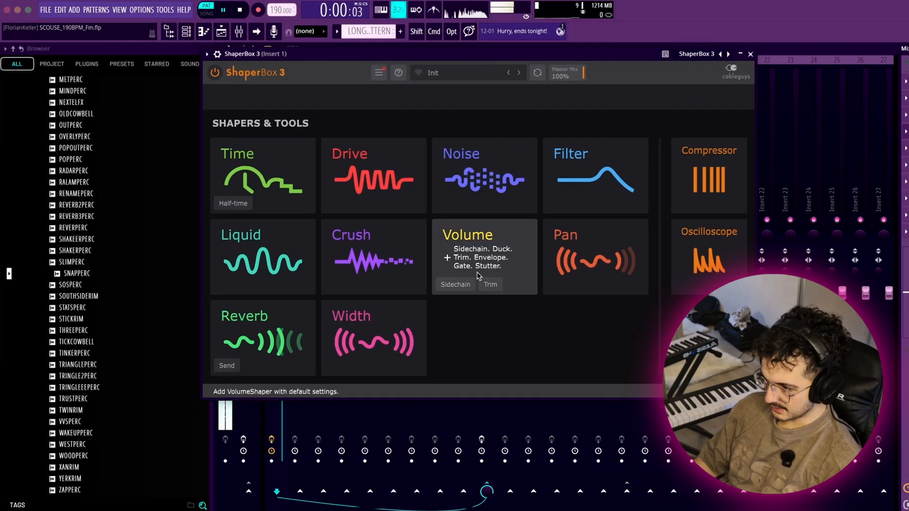
Add a Volume shaper in ShaperBox 3 with a 2-bar gating curve containing two full cuts, smoothed to about 47%
click(475, 273)
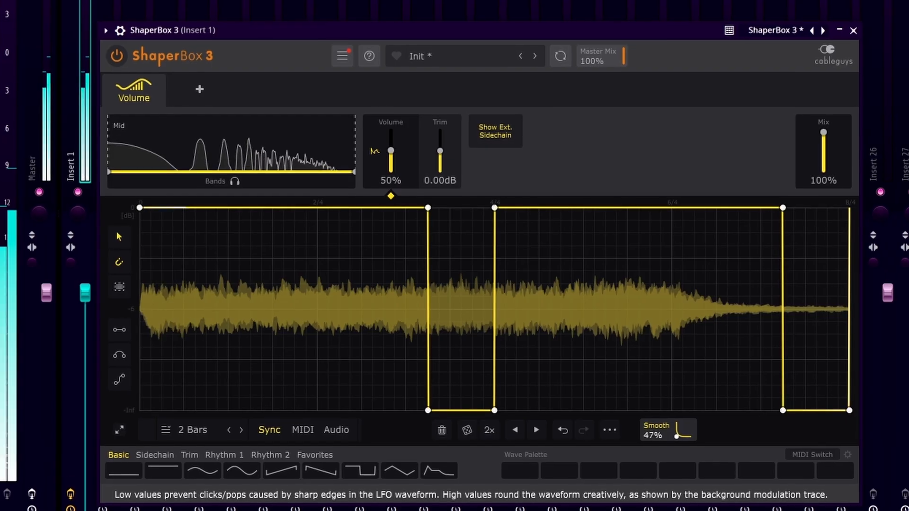
drag(622, 349, 622, 345)
drag(689, 443, 689, 441)
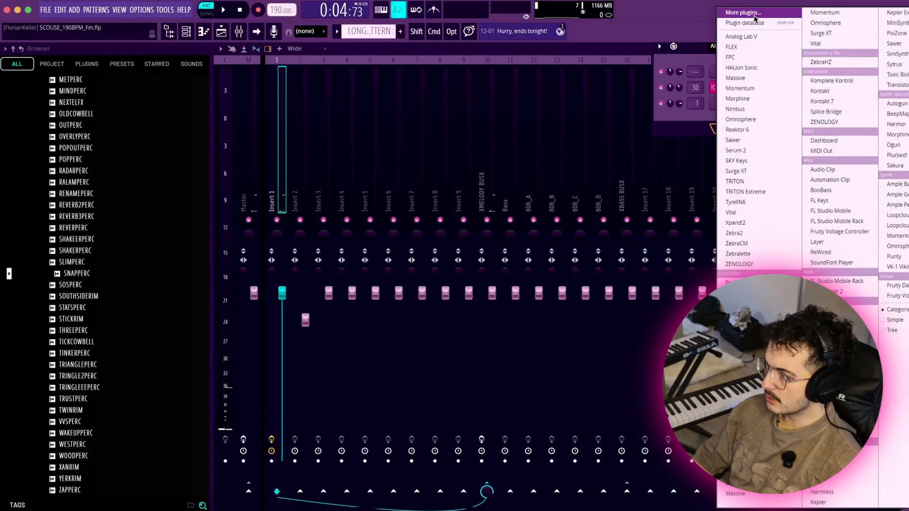
Add Surge XT as a new instrument channel from the full generator plugin list
click(754, 15)
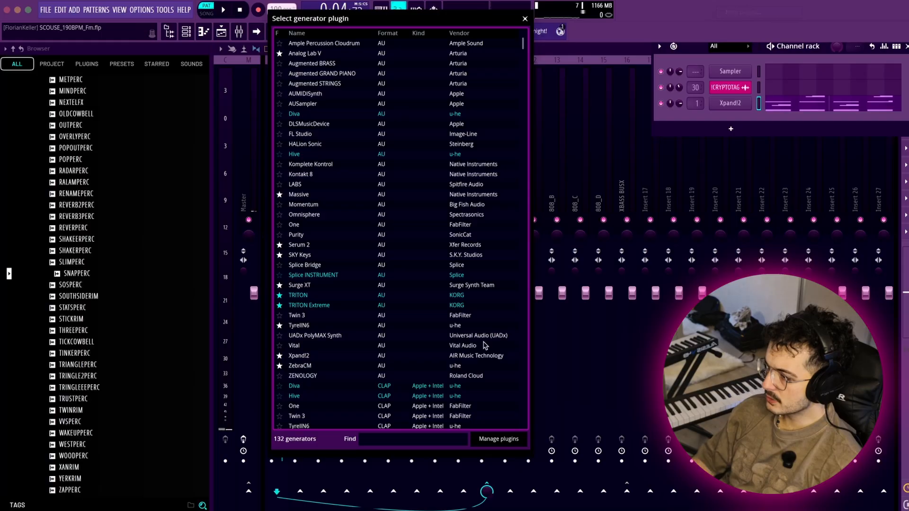
scroll(368, 354, down, 1)
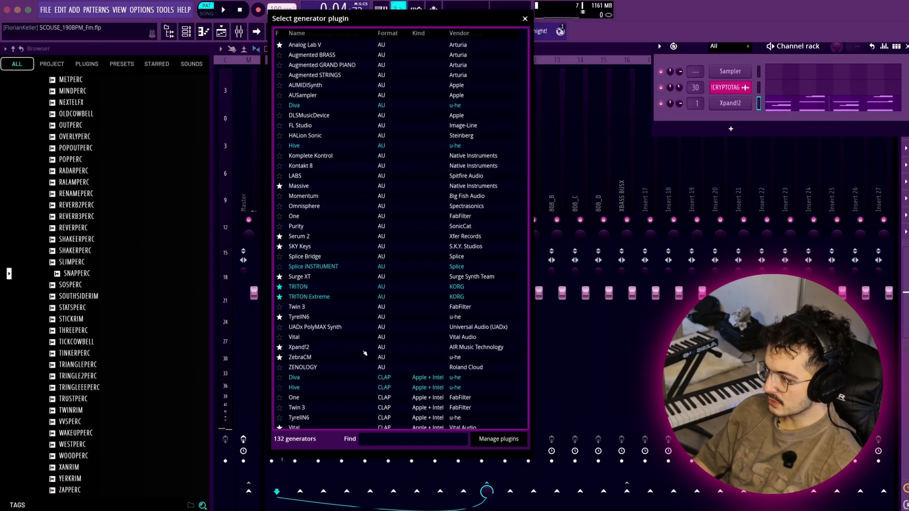
scroll(365, 353, down, 4)
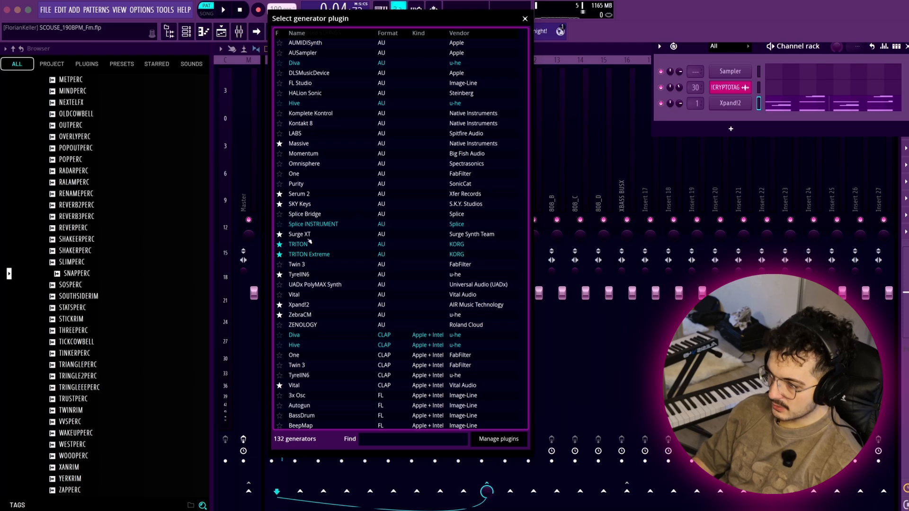
click(316, 235)
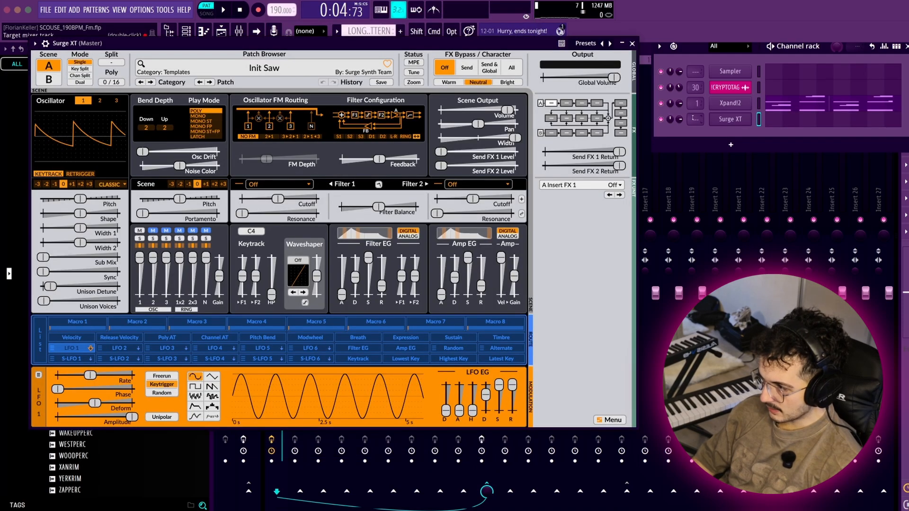
Load the factory pad patch Growth in Surge XT and start playback to audition it
click(228, 60)
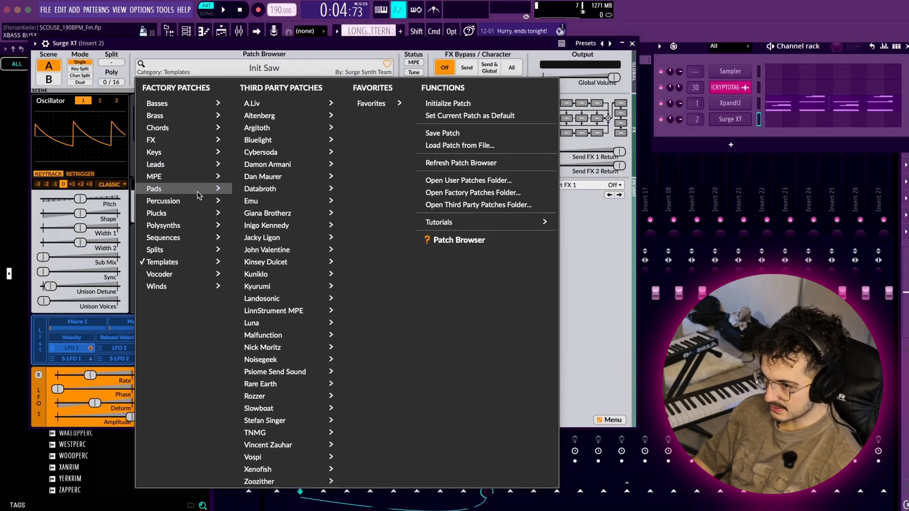
mouse_move(199, 195)
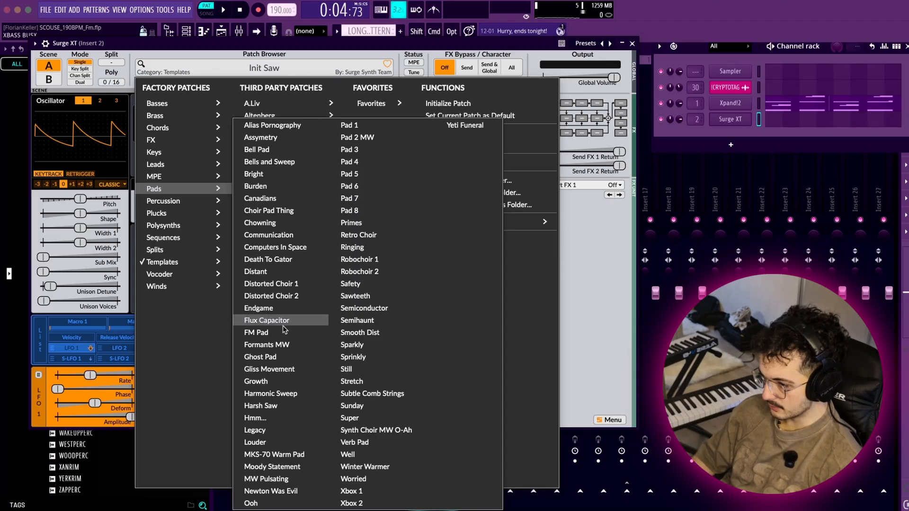
click(255, 381)
key(space)
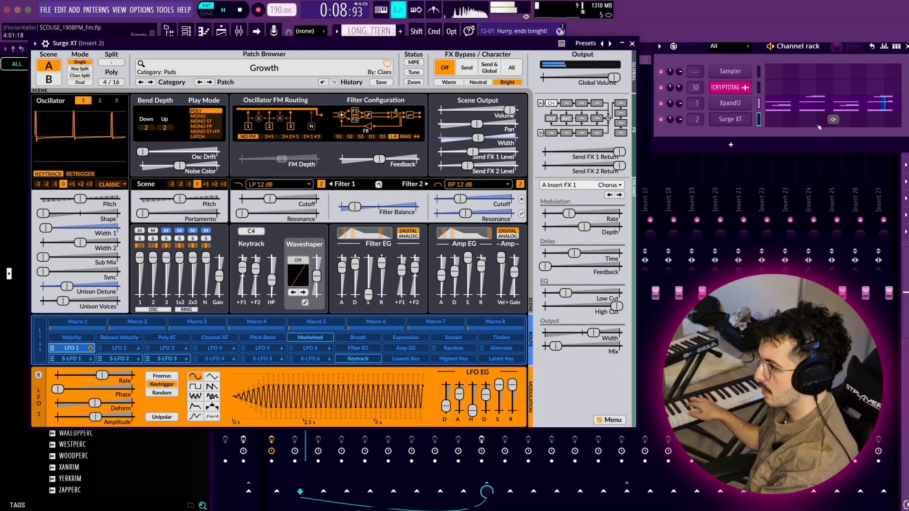
Search the effect plugins for "q 4" and add FabFilter Pro-Q 4 to Insert 2
key(F7)
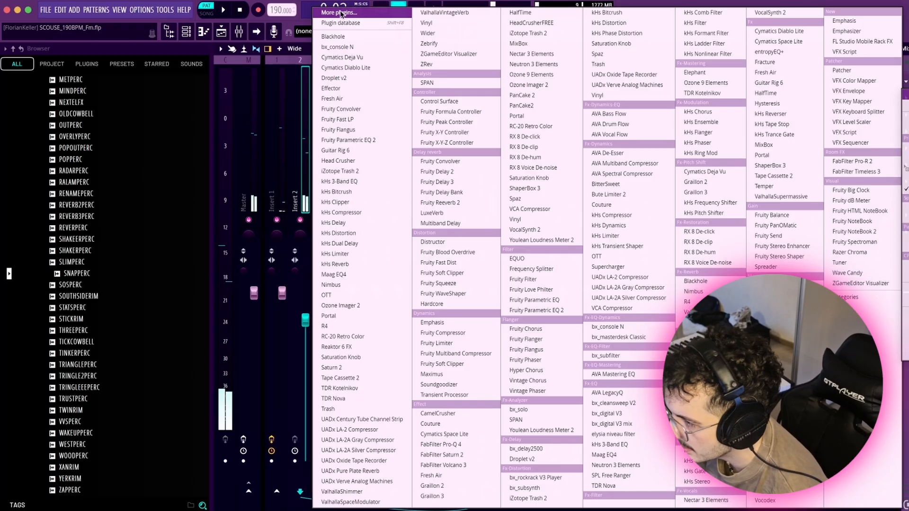
text(q 4)
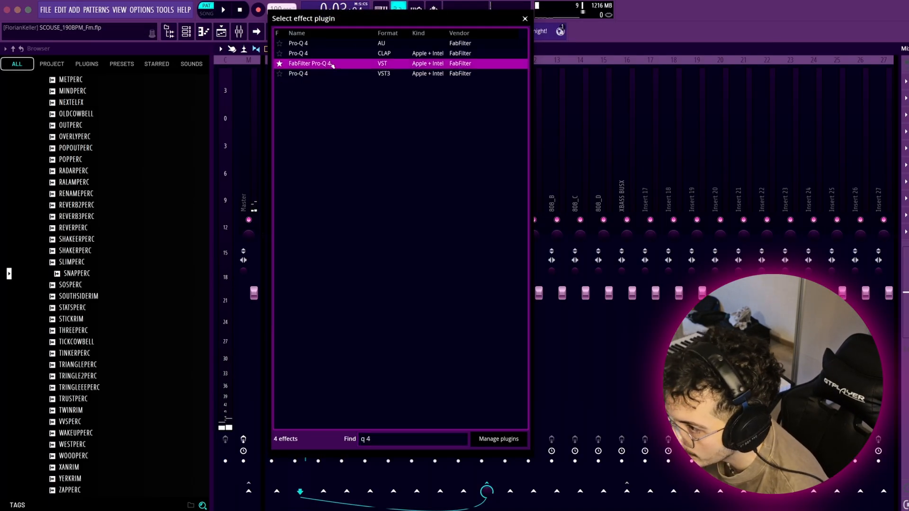
double_click(314, 63)
click(111, 220)
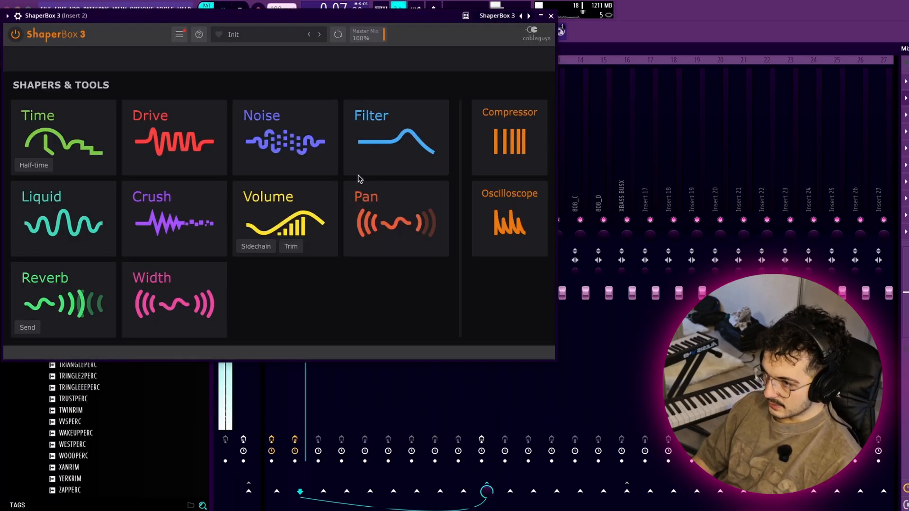
Shape a 1-bar Volume curve in ShaperBox 3 on Insert 2 that drops to silence at the middle of the bar
click(342, 268)
drag(613, 226, 616, 230)
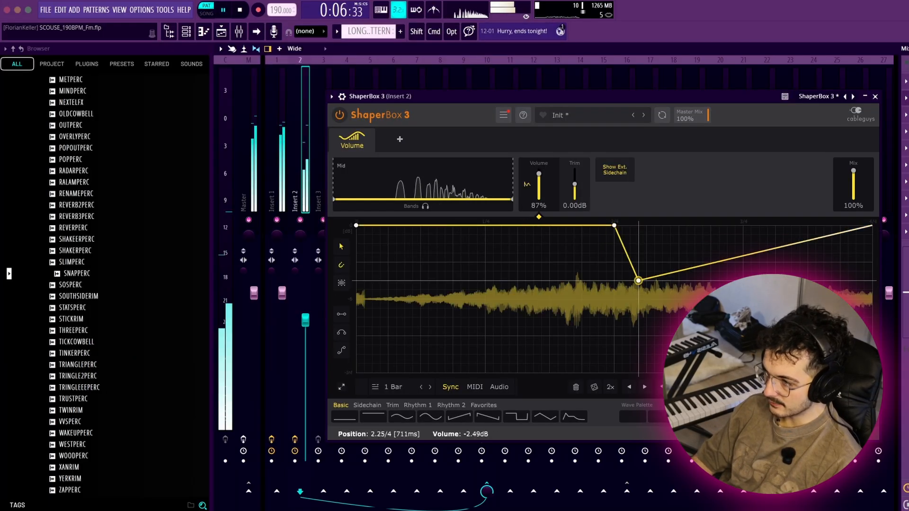
drag(638, 280, 614, 372)
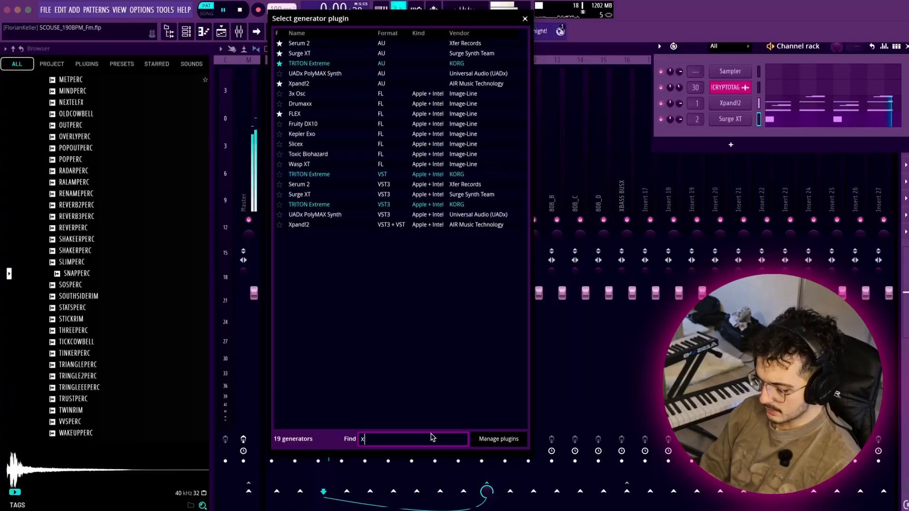
Add a second Xpand!2 channel with the Huge Pads preset "Ain't That Huge" and randomize its piano roll notes
text(xpand)
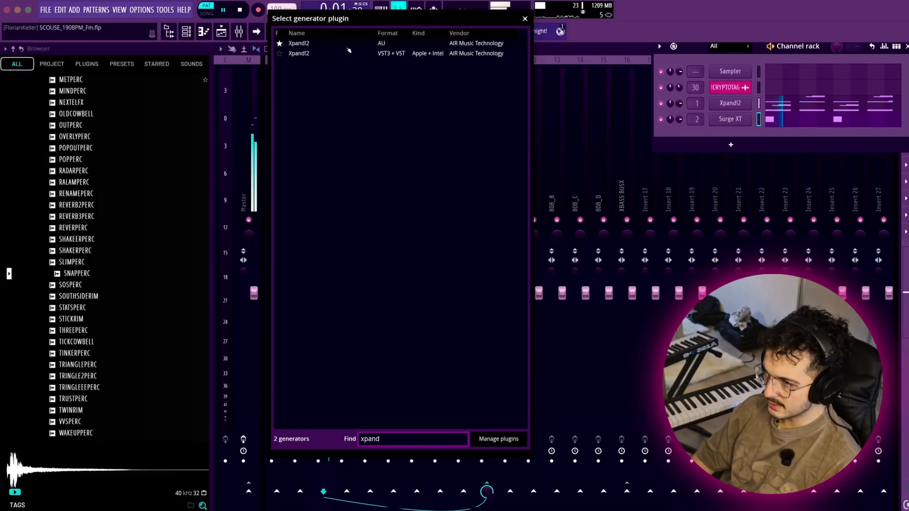
double_click(345, 43)
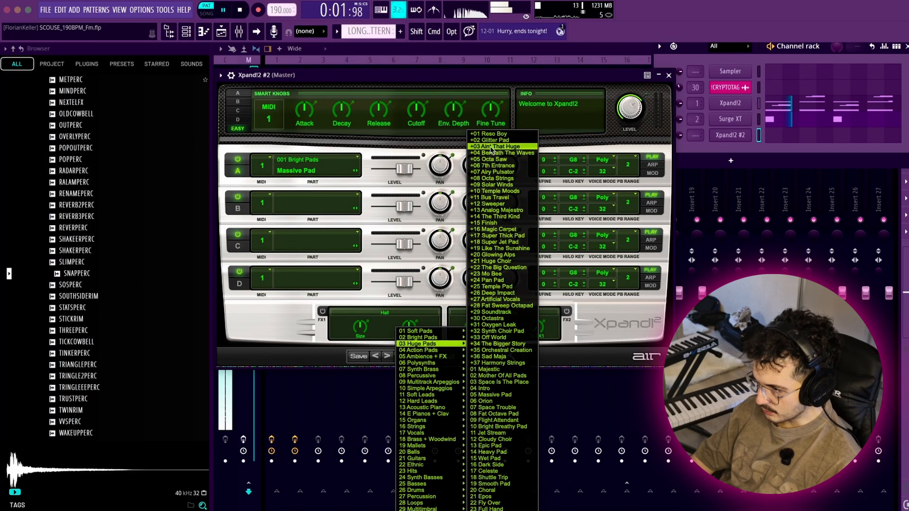
click(492, 149)
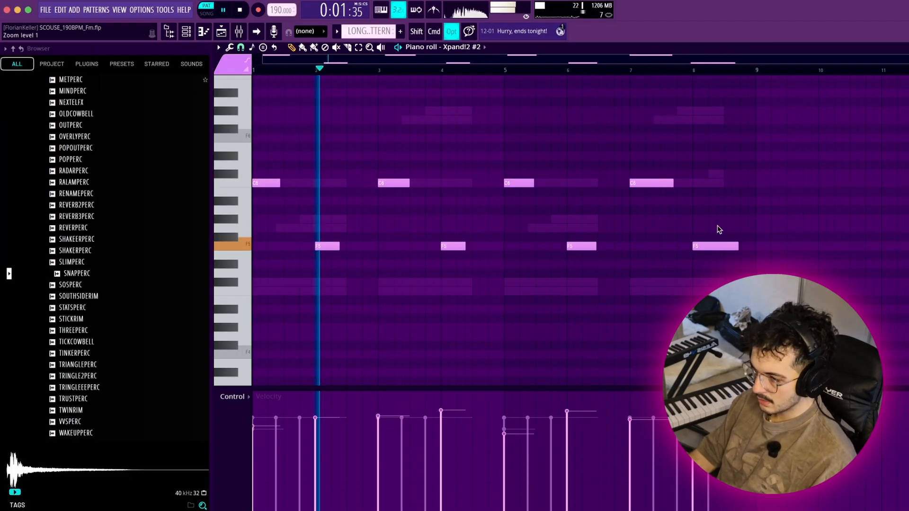
key(alt+r)
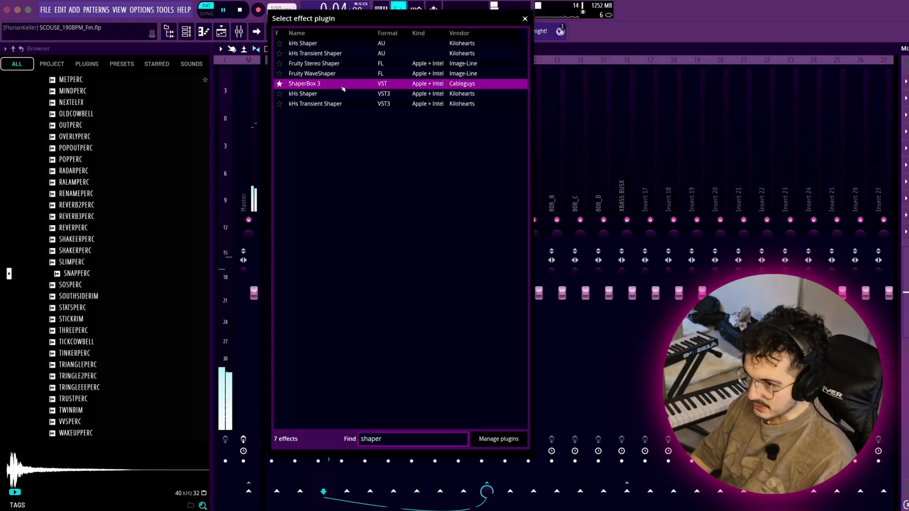
Add ShaperBox 3 to Insert 3 with a 1-bar Volume shaper that cuts to silence from the 3/4 position
double_click(342, 86)
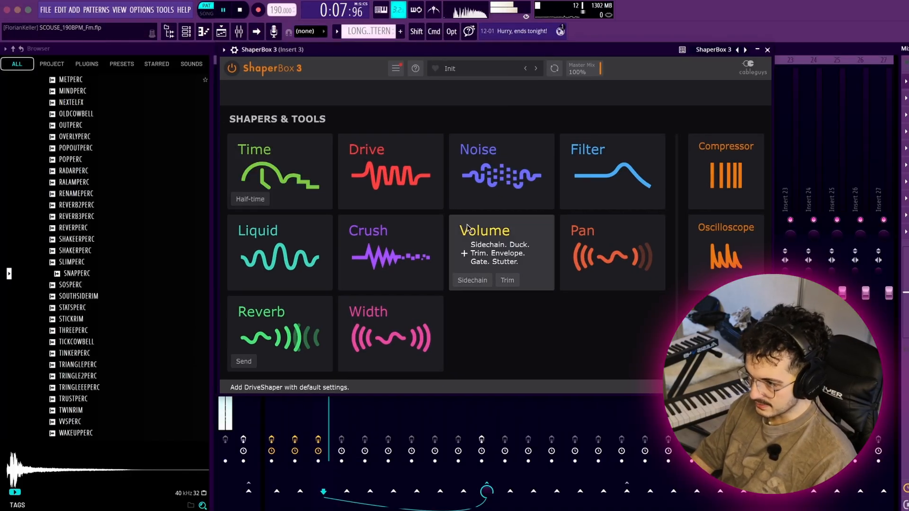
key(space)
click(502, 237)
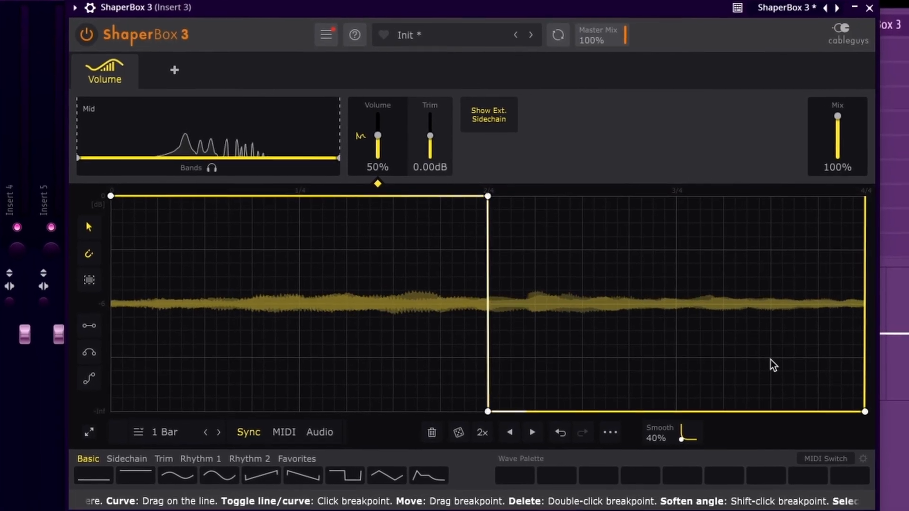
drag(488, 411, 681, 416)
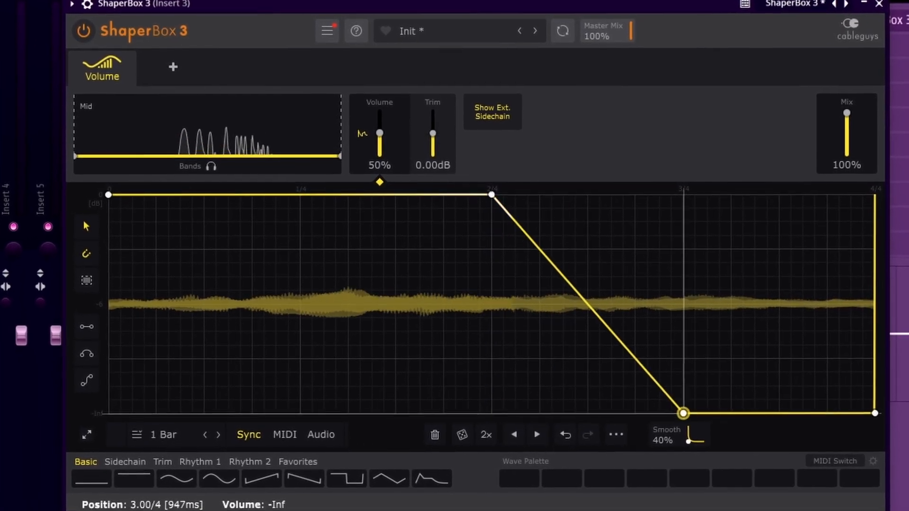
drag(489, 198, 680, 197)
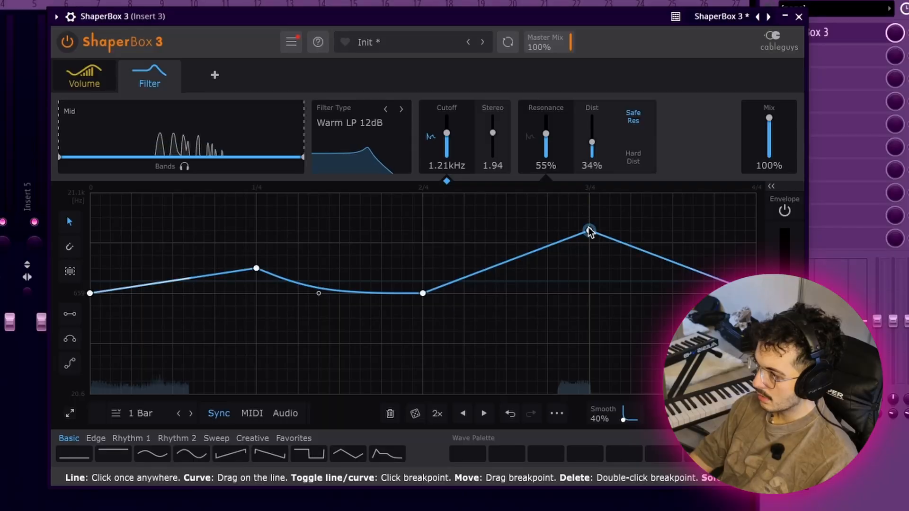
Adjust the rising Filter curve in ShaperBox 3 on Insert 3, raising resonance to about 74% and stereo to about 6.14
drag(589, 231, 756, 211)
drag(546, 134, 549, 139)
drag(494, 134, 495, 129)
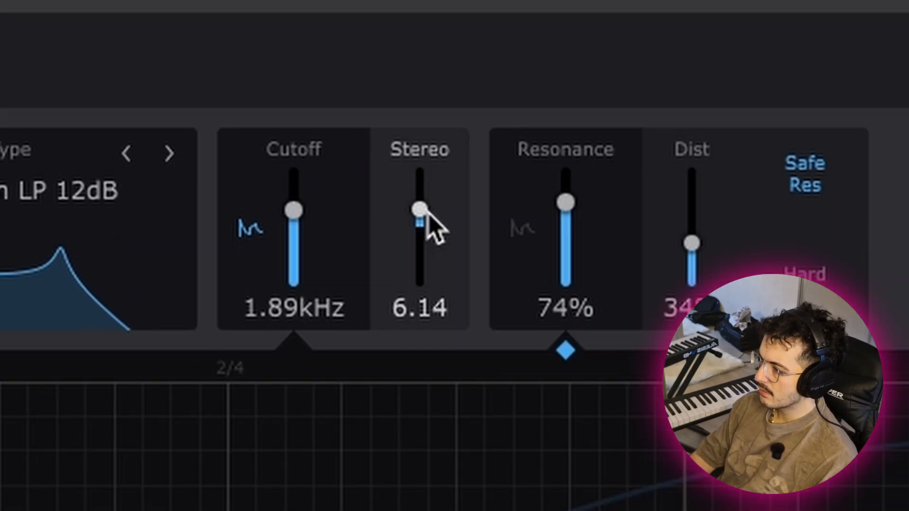
drag(426, 223, 426, 220)
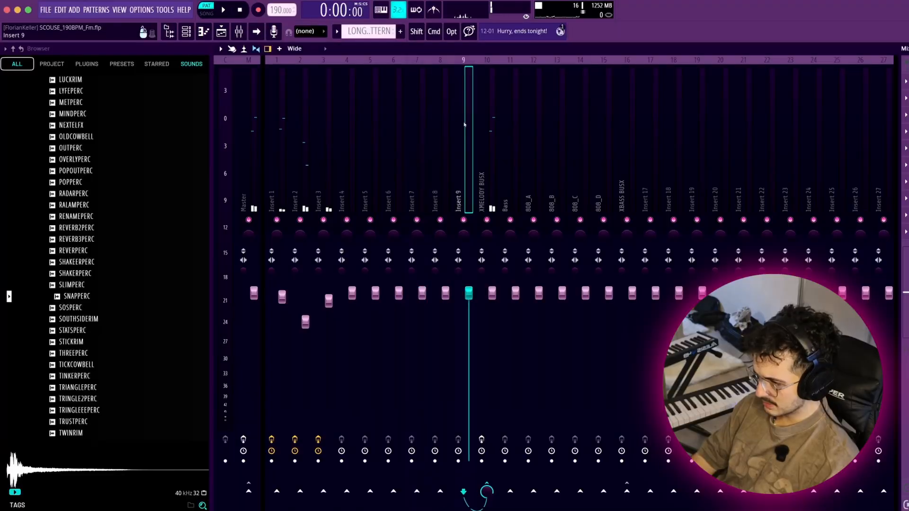
Switch to the DRUMS pattern in the playlist and browse the SNARES folder of the Playboi Carti drum stash
click(505, 112)
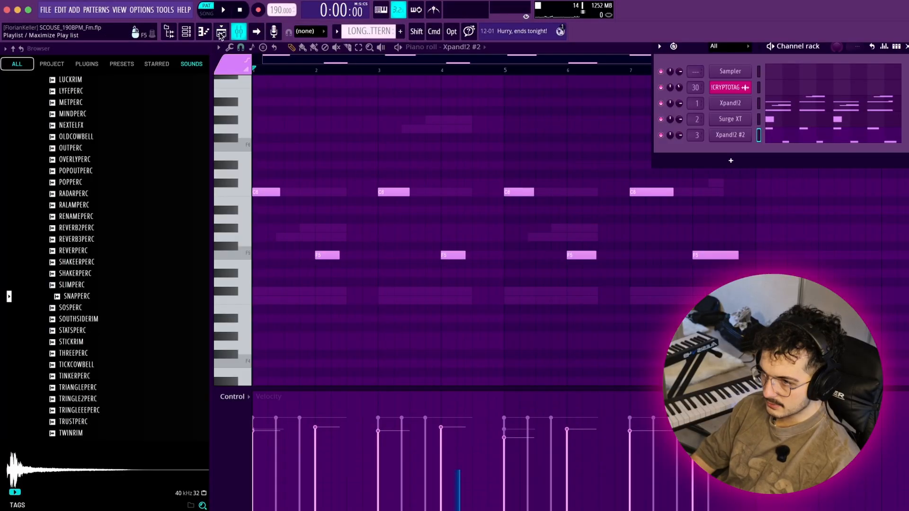
click(221, 33)
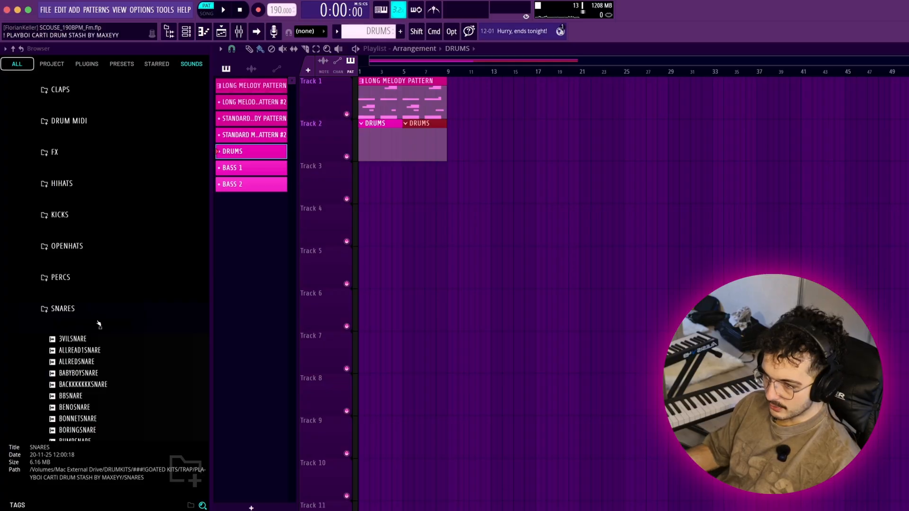
scroll(99, 325, down, 5)
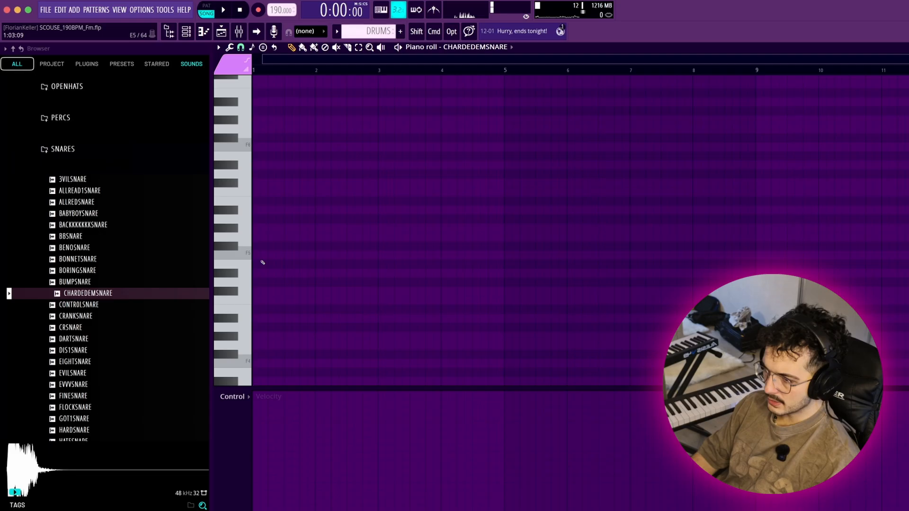
Place five CHARDEDEMSNARE hits on C5 across the first two bars of the DRUMS pattern
scroll(256, 270, down, 1)
scroll(246, 282, up, 3)
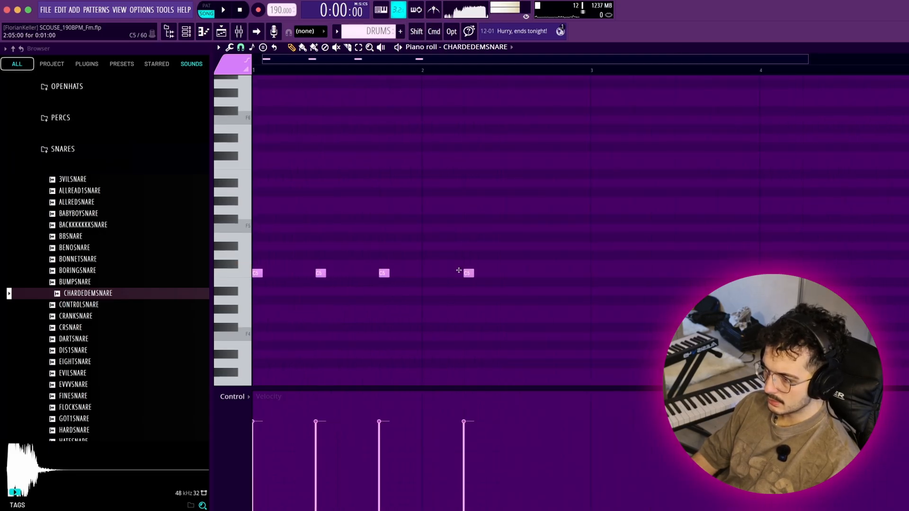
scroll(518, 334, down, 1)
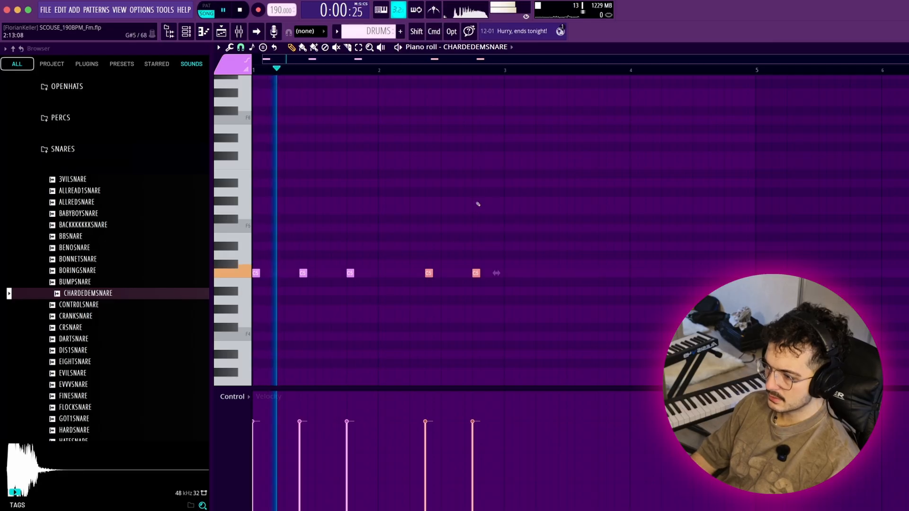
drag(506, 73, 196, 107)
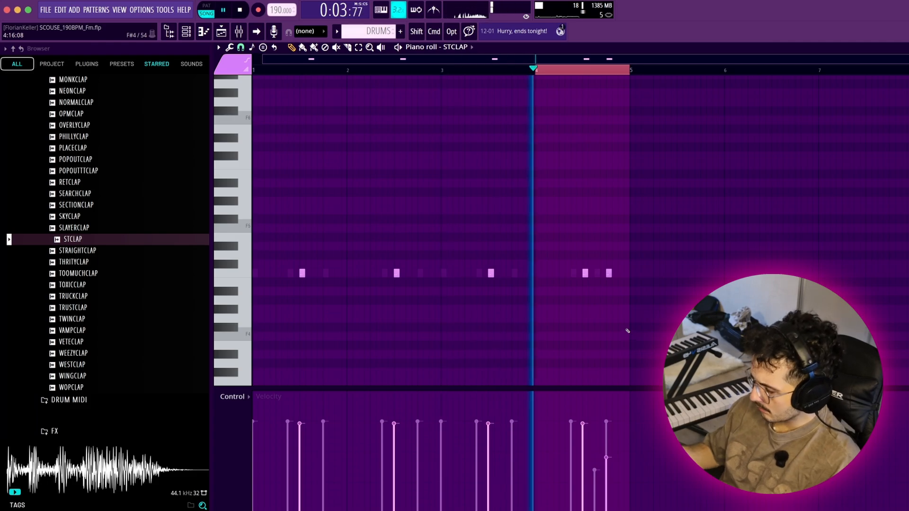
Add the OK [TAG] sample from the Essdeekid Rebel kit's CALIMAN folder as a channel and place a hit in bar 4
scroll(104, 237, up, 10)
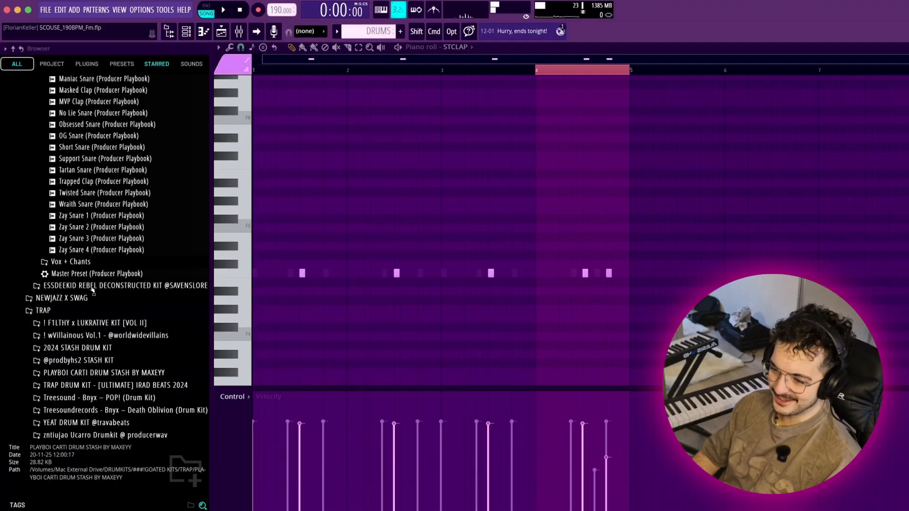
scroll(93, 291, down, 2)
click(93, 279)
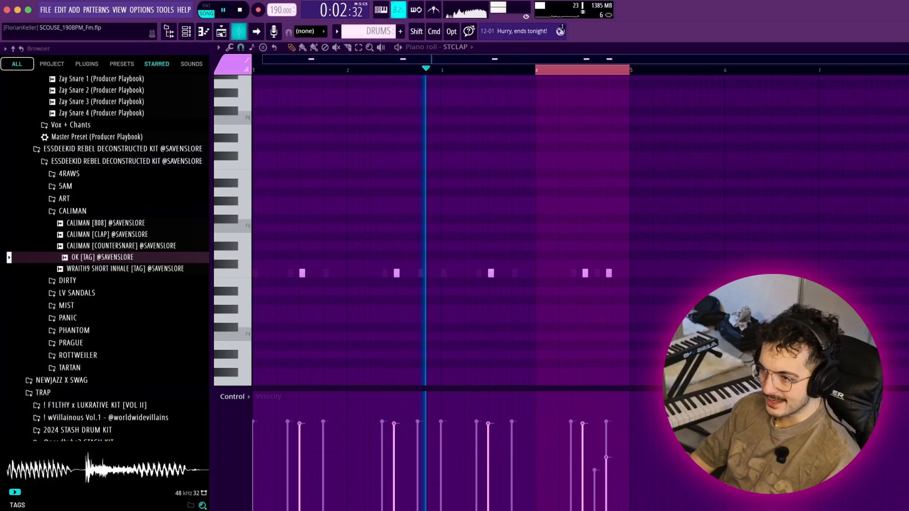
click(187, 31)
drag(100, 258, 805, 185)
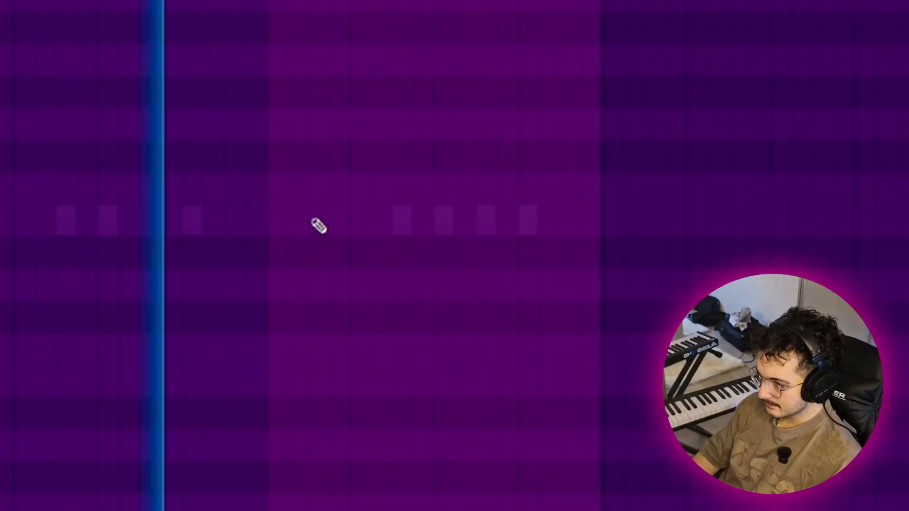
click(356, 216)
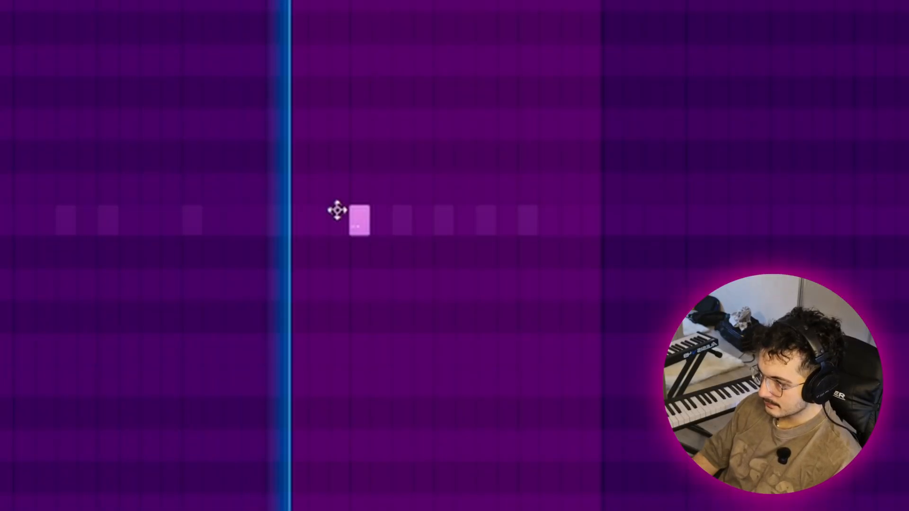
Enable the volume envelope of the OK [TAG] sampler, and pan its first hit left and second hit right
click(738, 184)
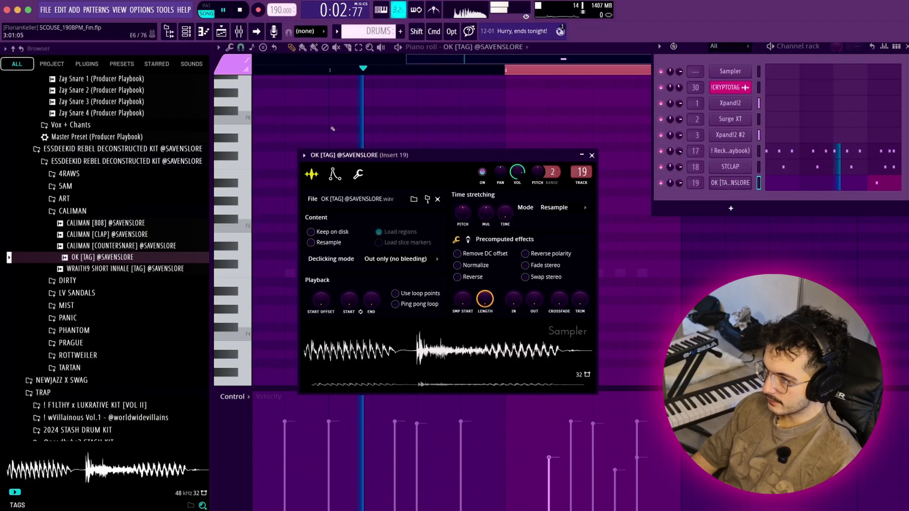
key(space)
click(339, 175)
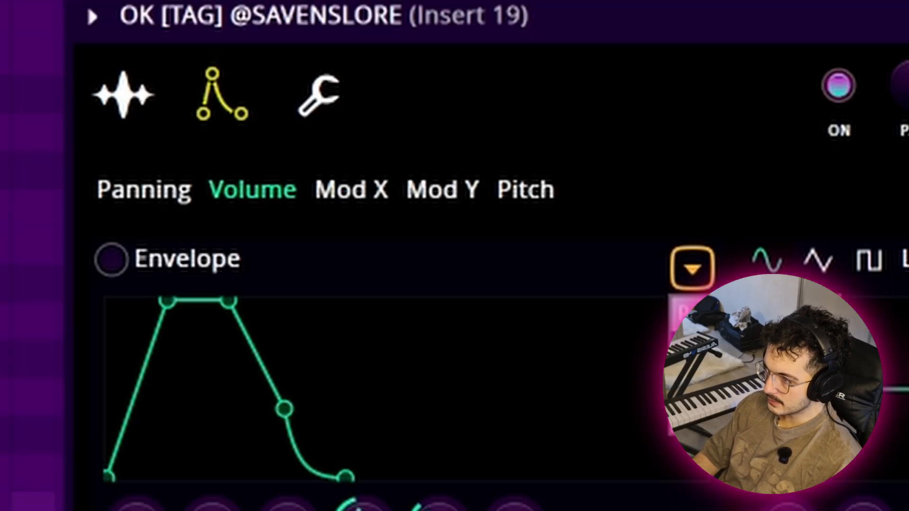
click(308, 213)
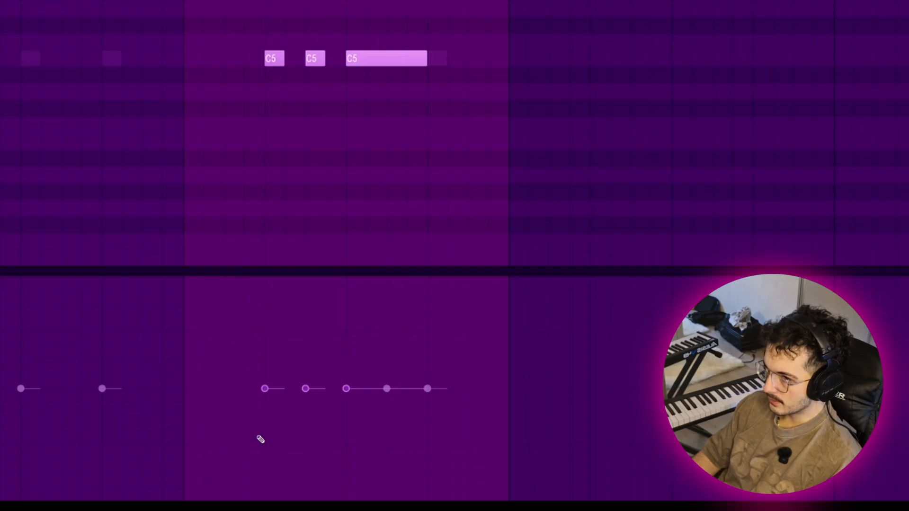
drag(265, 452, 308, 362)
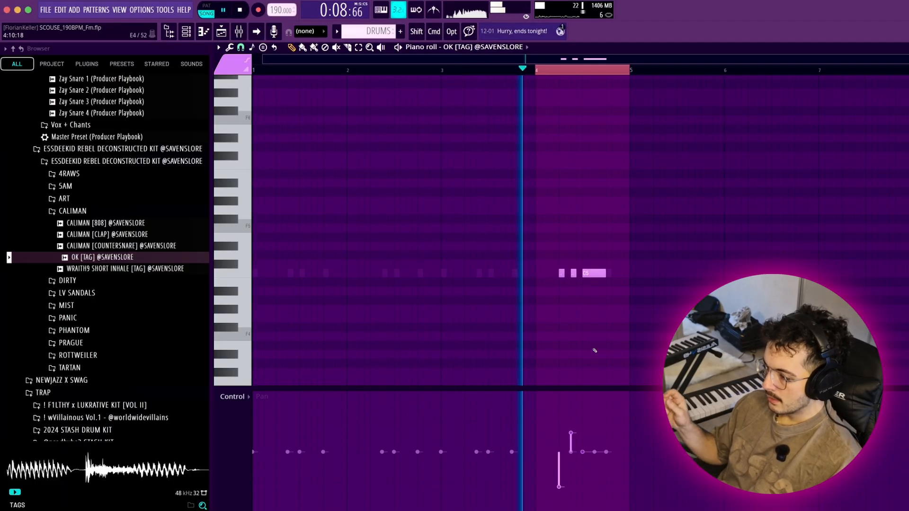
Add the WRAITH9 SHORT INHALE [TAG] sample as a new channel and route it to mixer track 20
drag(127, 269, 722, 199)
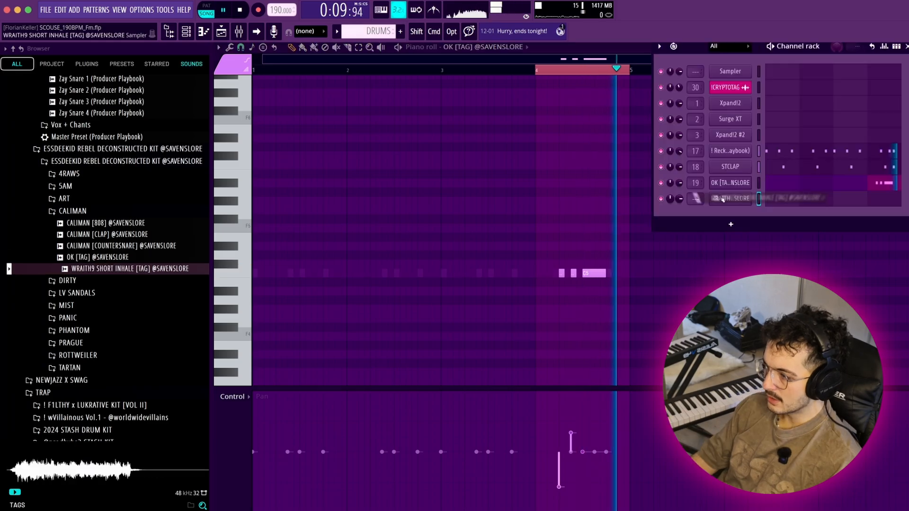
drag(695, 199, 695, 192)
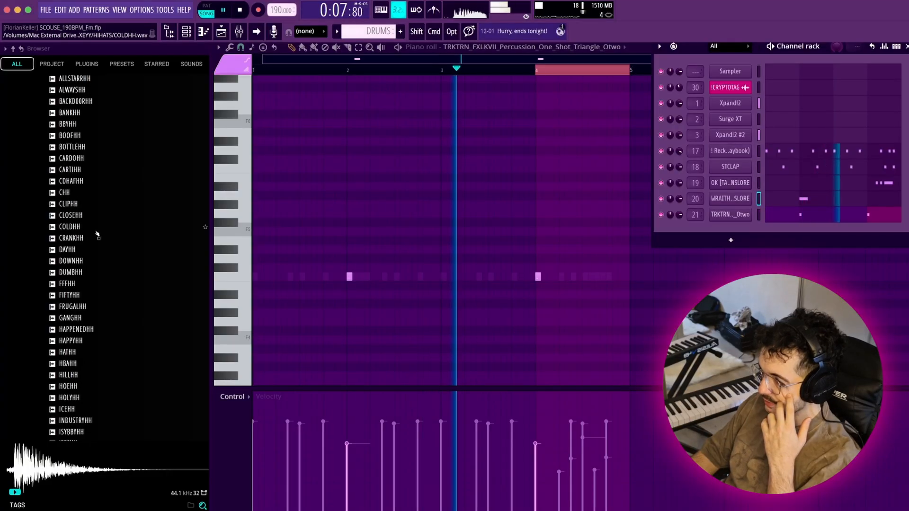
Try a second one-bar CRASH hit on C5 in bar 3 of the DRUMS pattern and delete it
scroll(97, 235, up, 8)
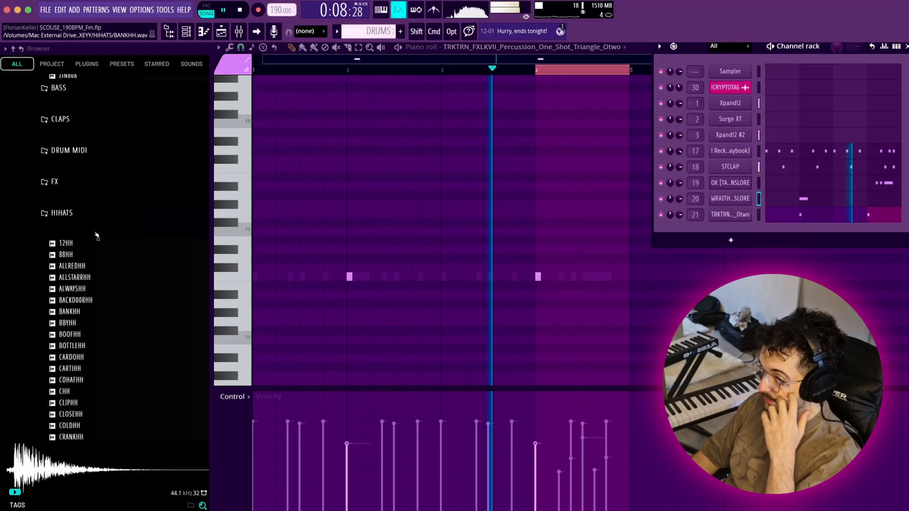
scroll(96, 239, up, 5)
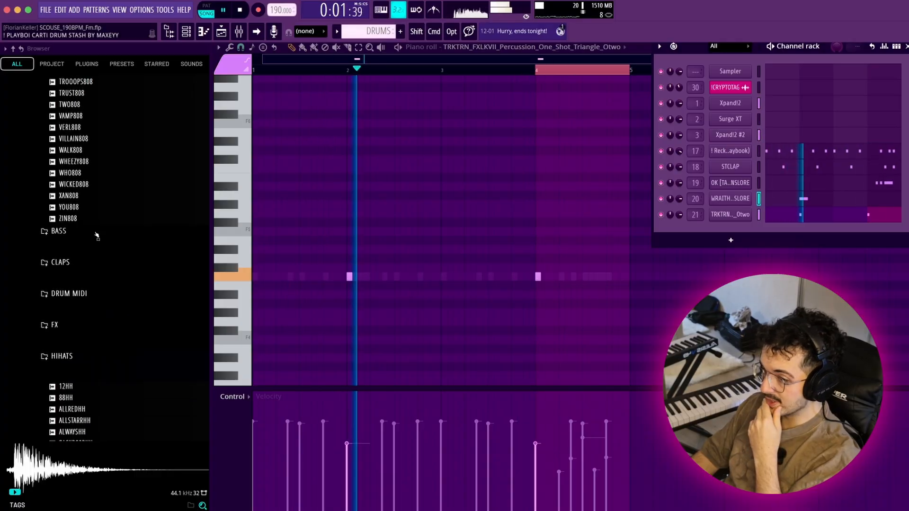
scroll(96, 250, up, 6)
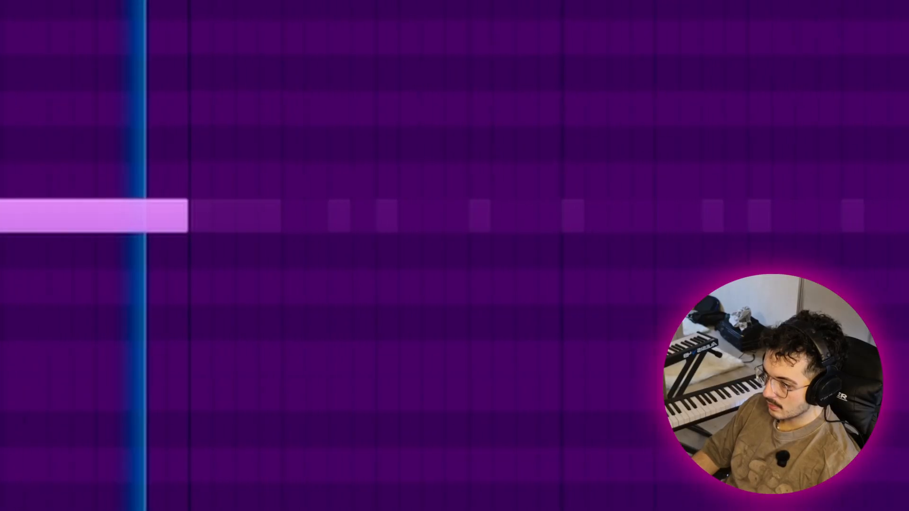
click(466, 216)
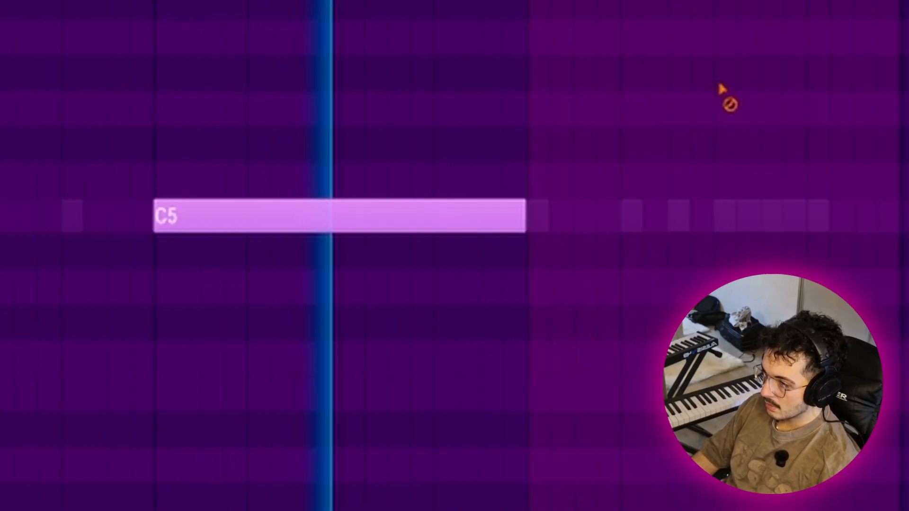
right_click(805, 215)
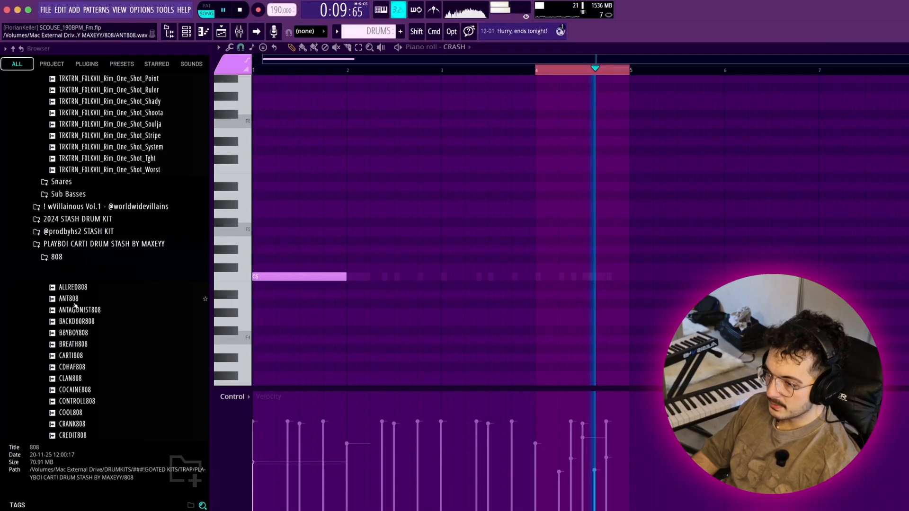
Select the HOOD808 notes on C5 in the opening bars of the DRUMS pattern and duplicate them
scroll(87, 310, down, 2)
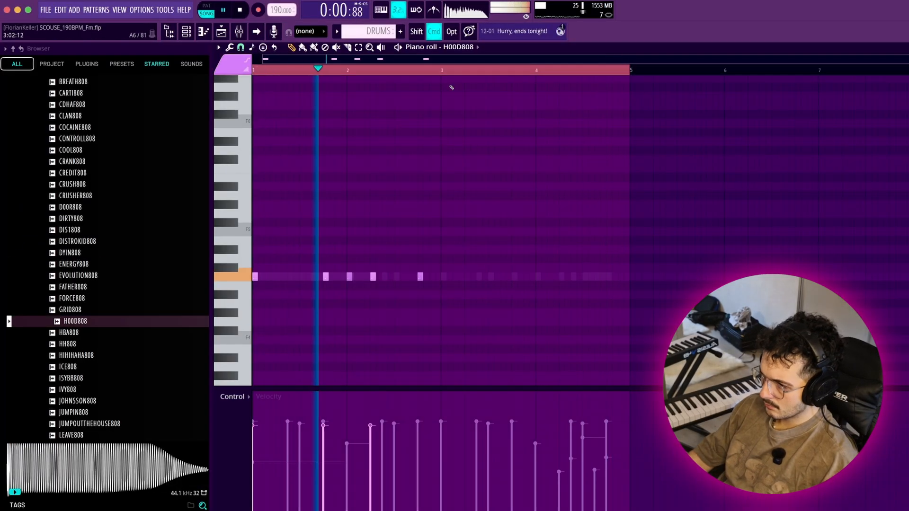
drag(452, 87, 330, 134)
key(super+b)
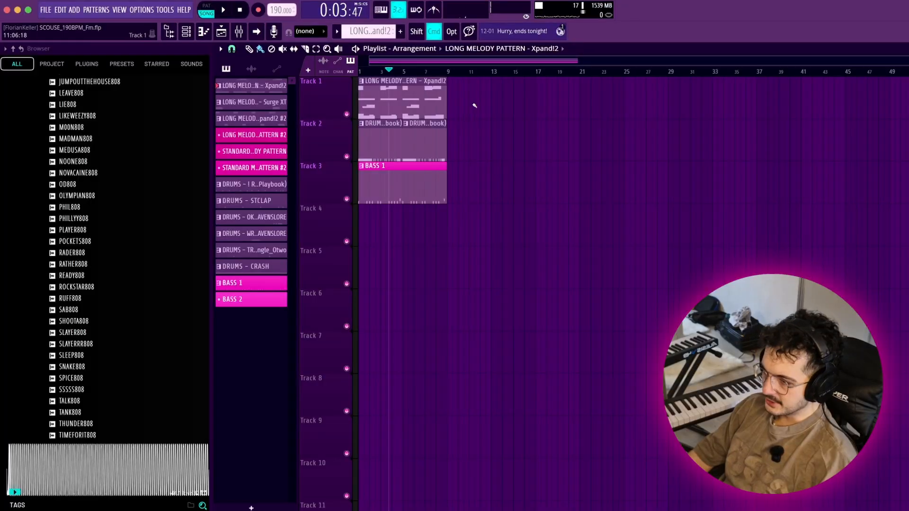
Split the BASS 1 pattern by channel into separate patterns in the playlist
right_click(233, 281)
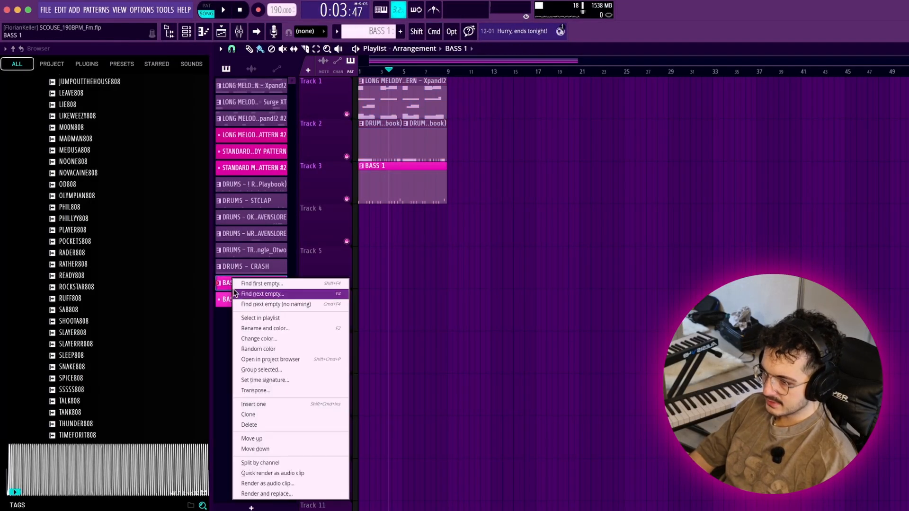
click(253, 461)
drag(398, 199, 563, 199)
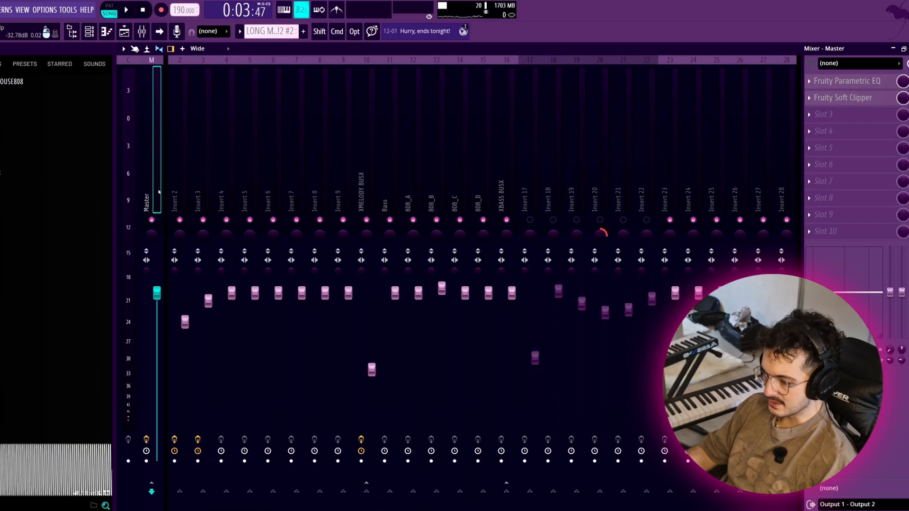
Open the Fruity Parametric EQ effect on the Master mixer track
click(852, 84)
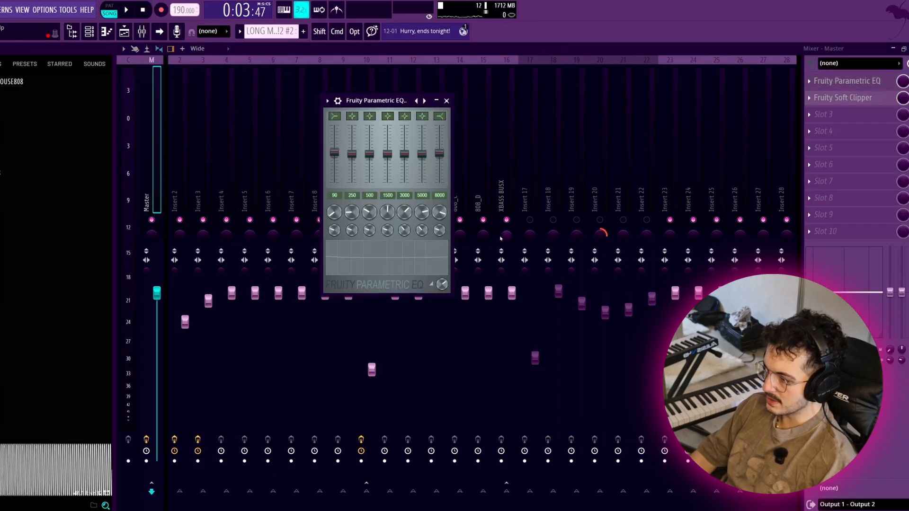